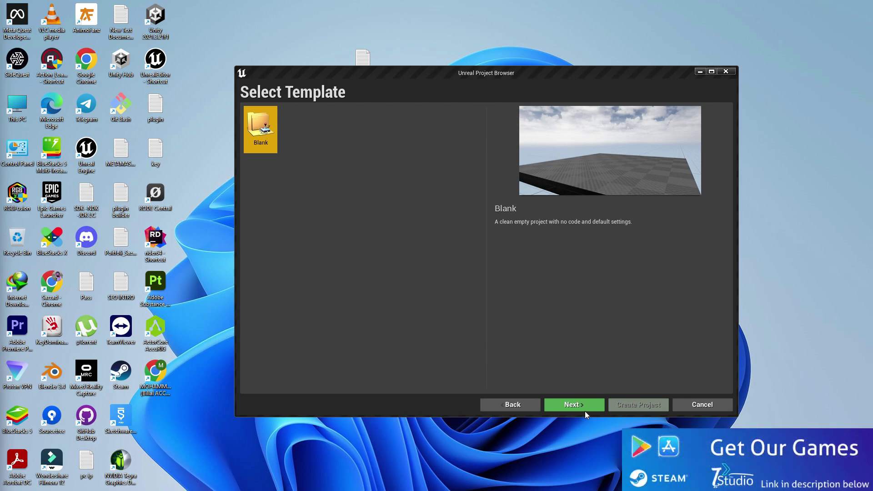
- Continue with the Blank template and choose Blueprint as the project type
click(558, 408)
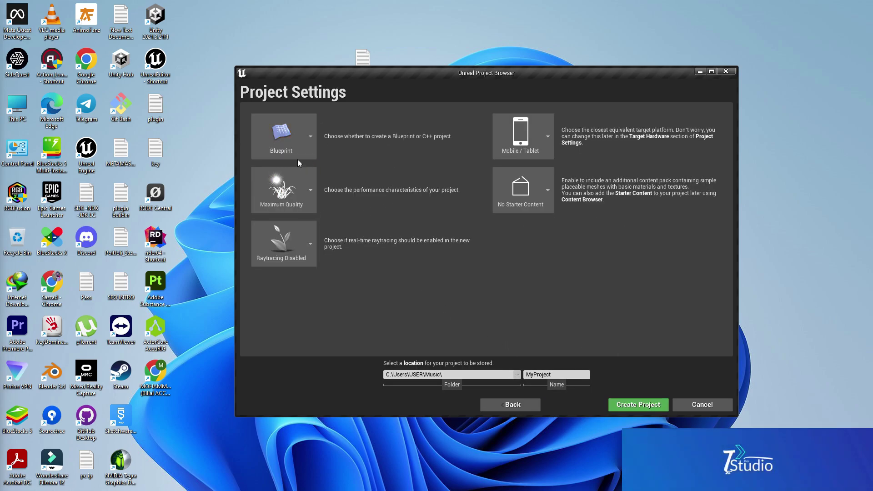
click(308, 149)
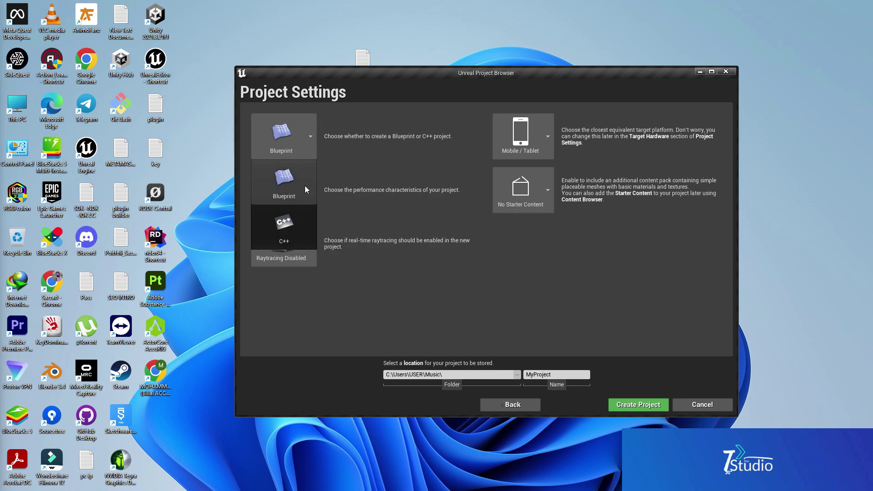
click(288, 197)
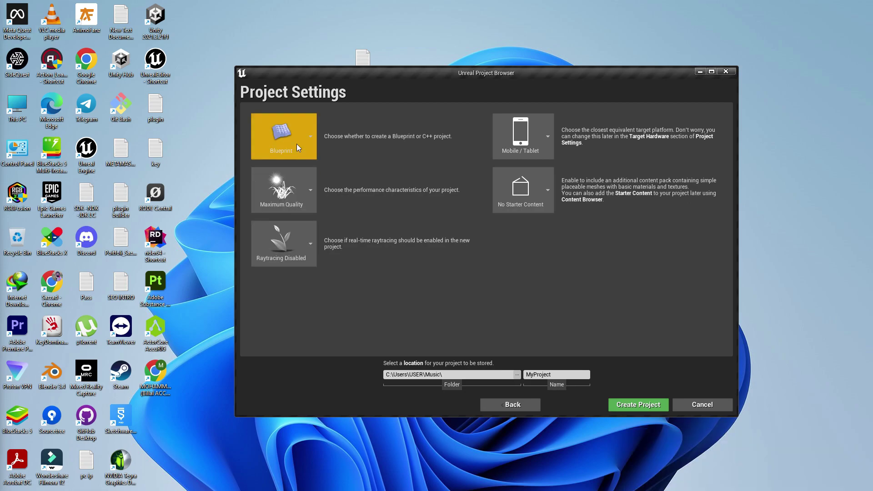
- Switch the project type between C++ and Blueprint to compare them, ending on Blueprint
click(296, 144)
click(278, 233)
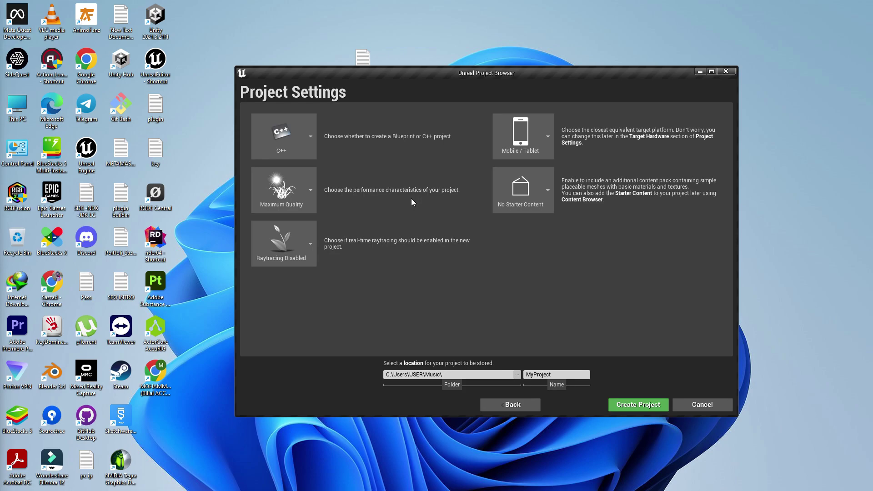
click(262, 145)
click(276, 187)
click(279, 136)
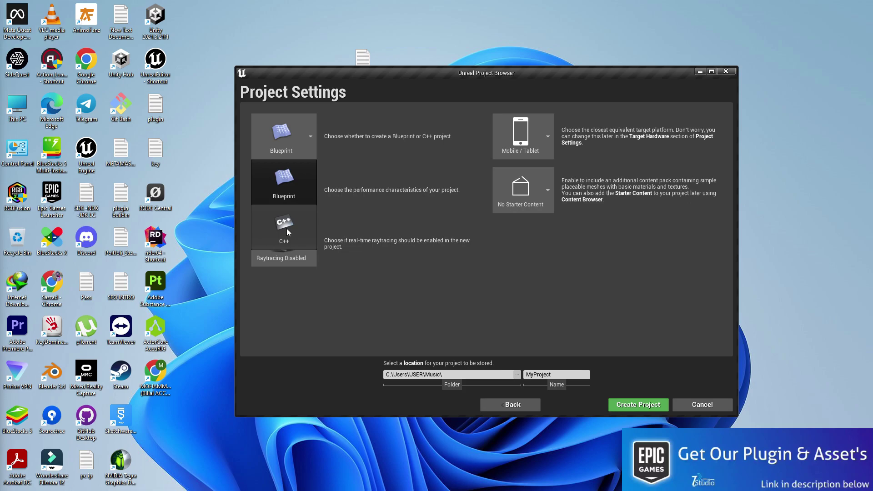
click(291, 188)
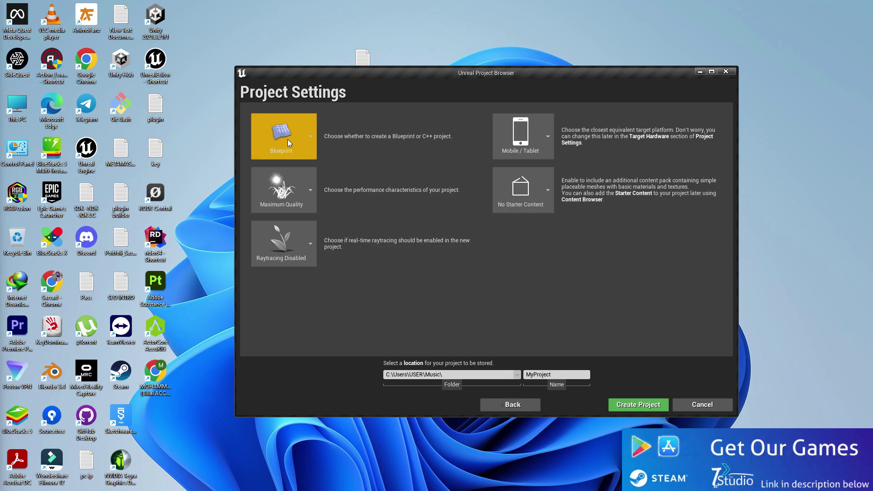
click(287, 139)
click(288, 231)
click(290, 147)
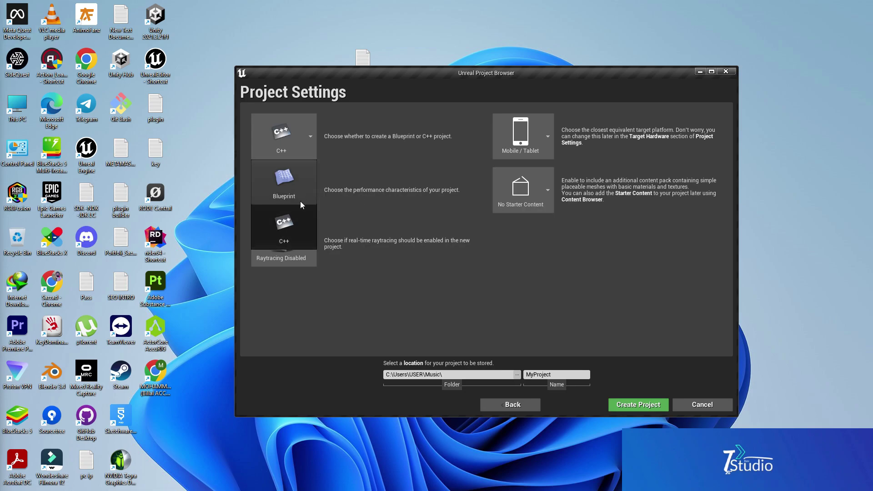
click(412, 168)
click(298, 144)
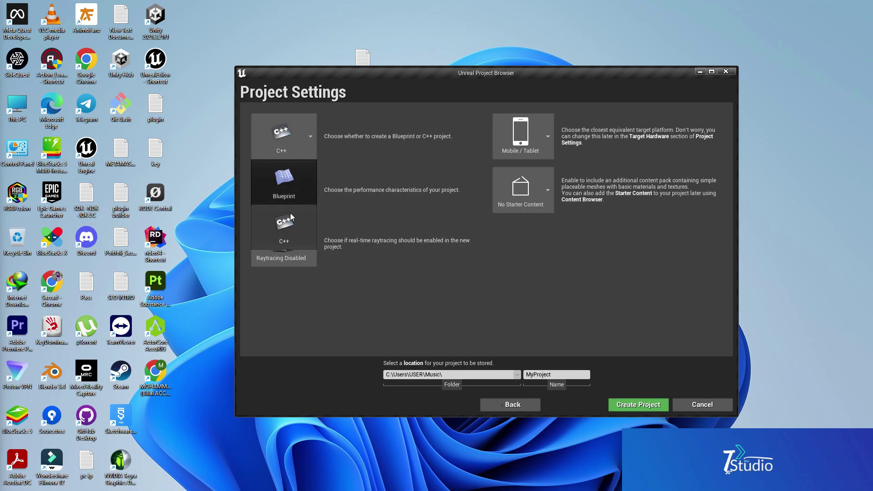
click(290, 215)
click(304, 134)
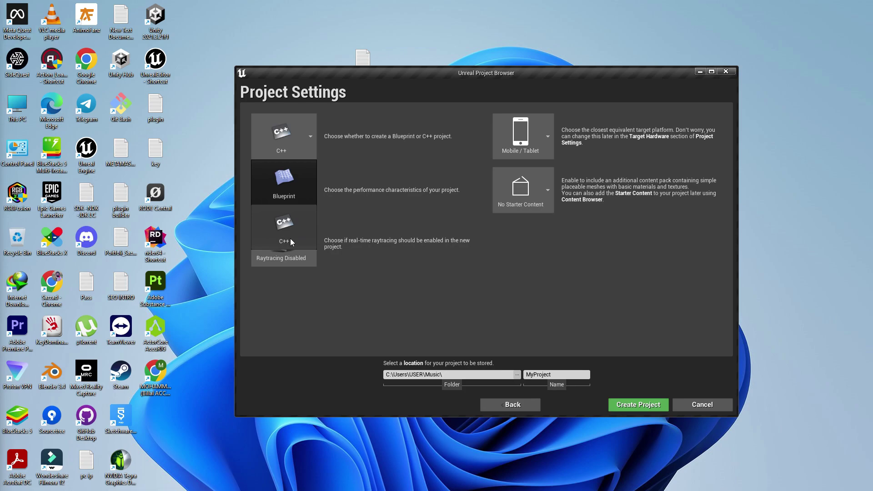
click(289, 191)
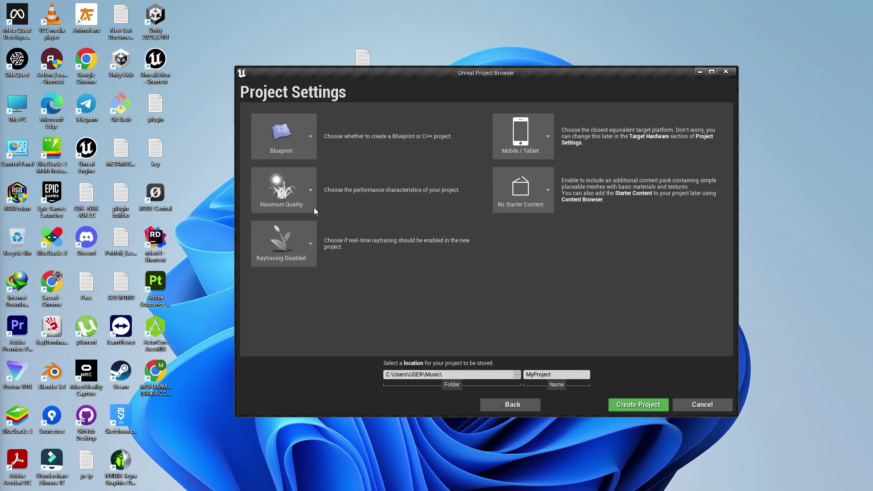
- Set the project's performance characteristics to Scalable 3D or 2D and keep Raytracing Disabled
click(283, 202)
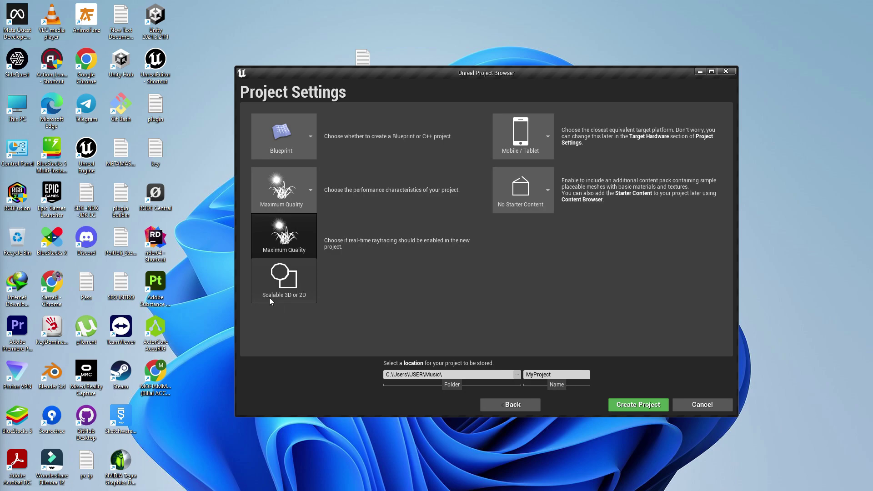
click(289, 295)
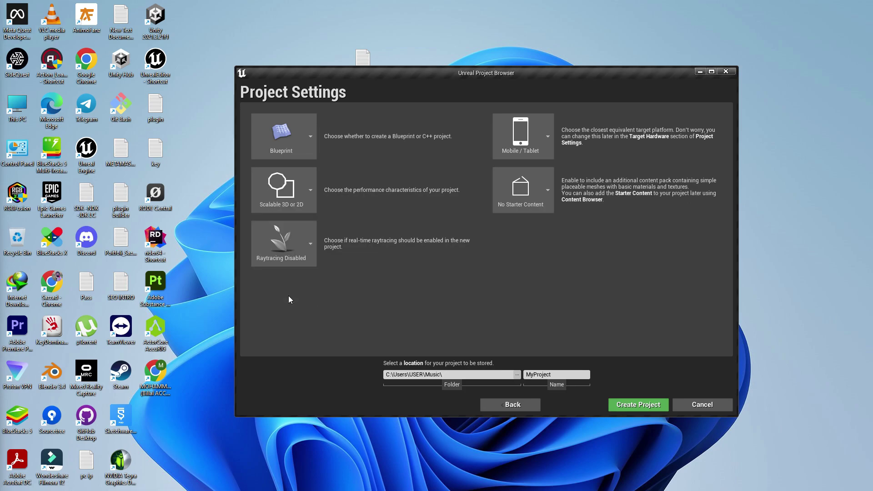
click(282, 194)
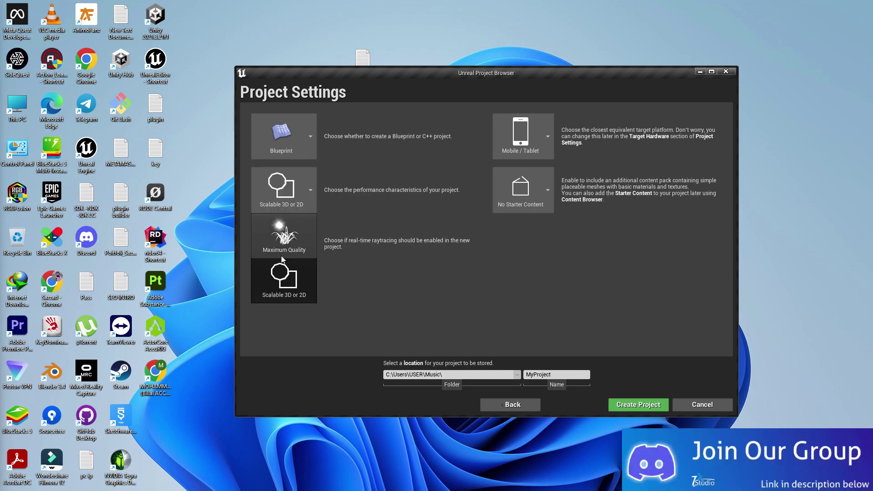
click(438, 286)
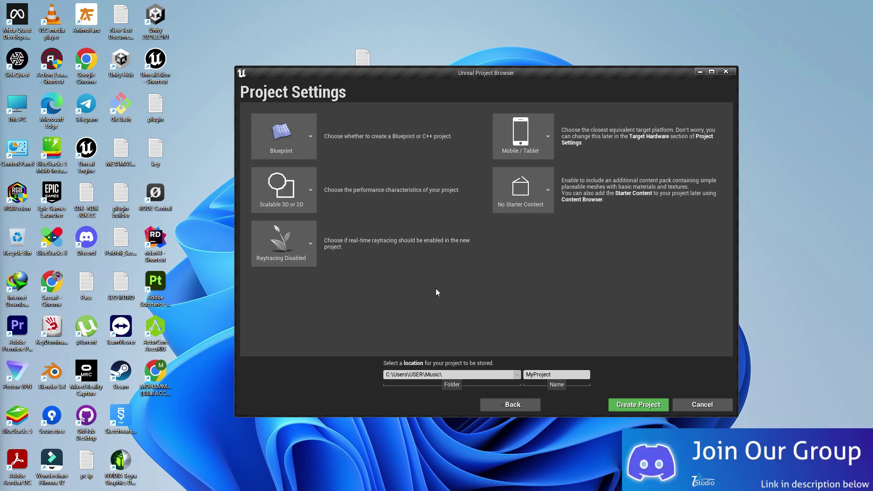
click(286, 241)
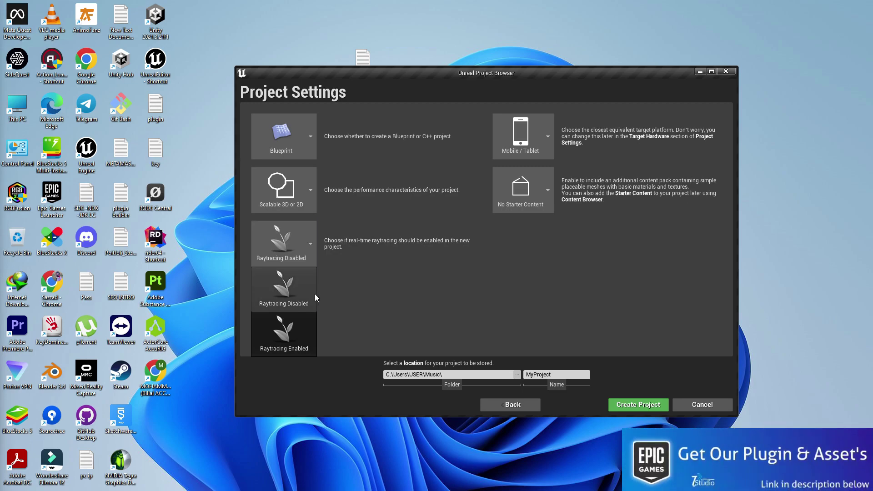
click(293, 257)
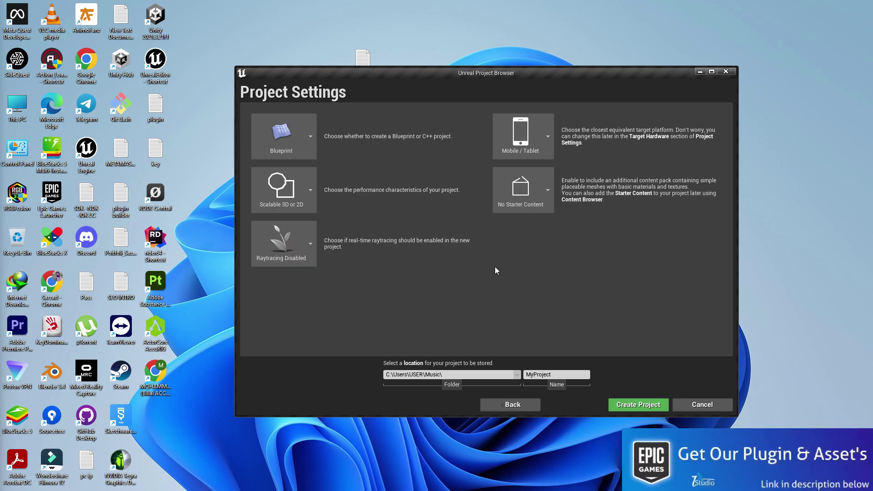
- Switch the target platform to Desktop / Console and back to Mobile / Tablet, keeping No Starter Content
click(522, 154)
click(524, 193)
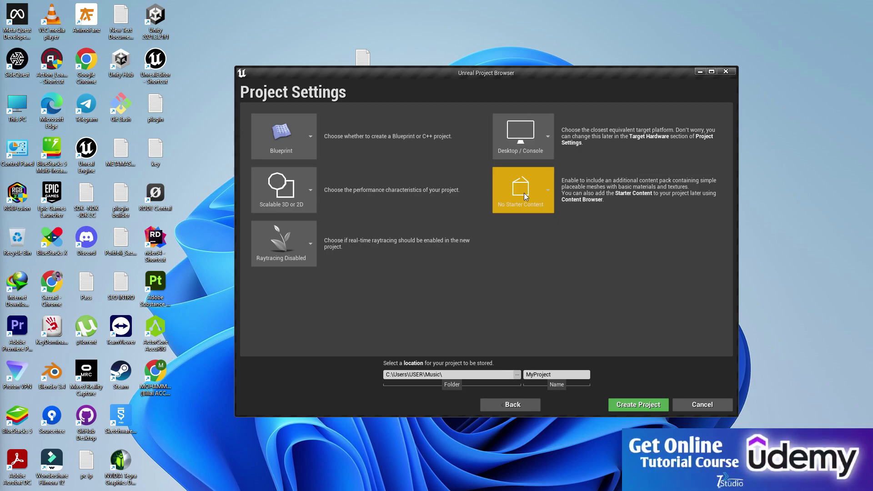
click(532, 157)
click(522, 241)
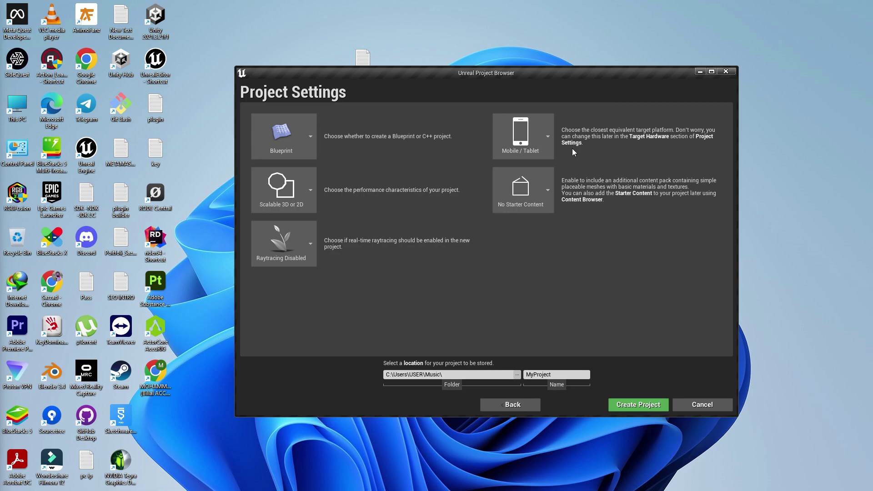
click(538, 209)
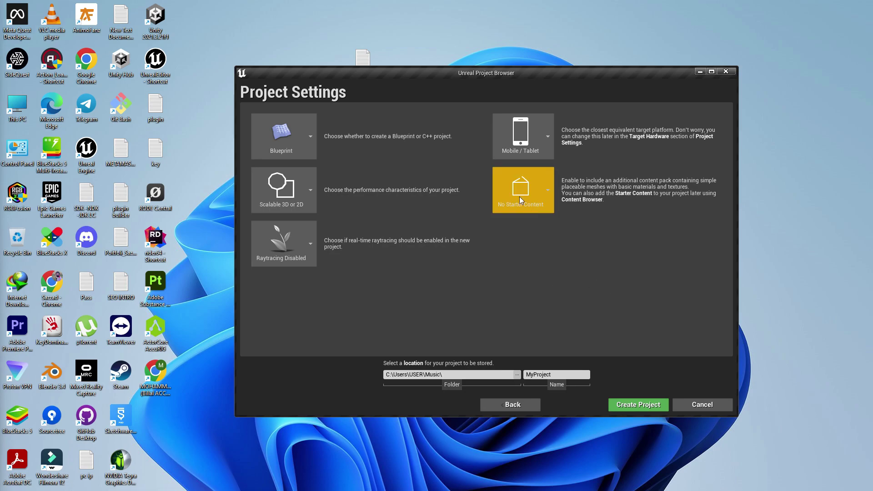
click(645, 252)
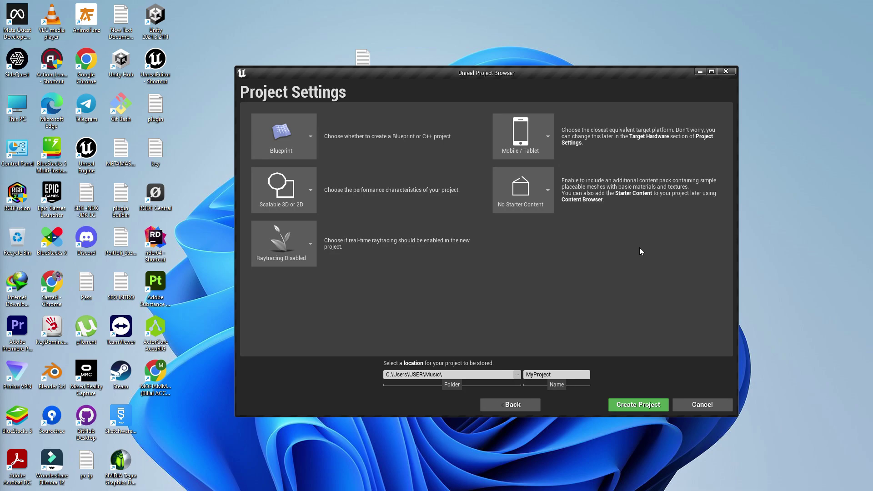
- Name the project UE427_2 and create it
click(570, 375)
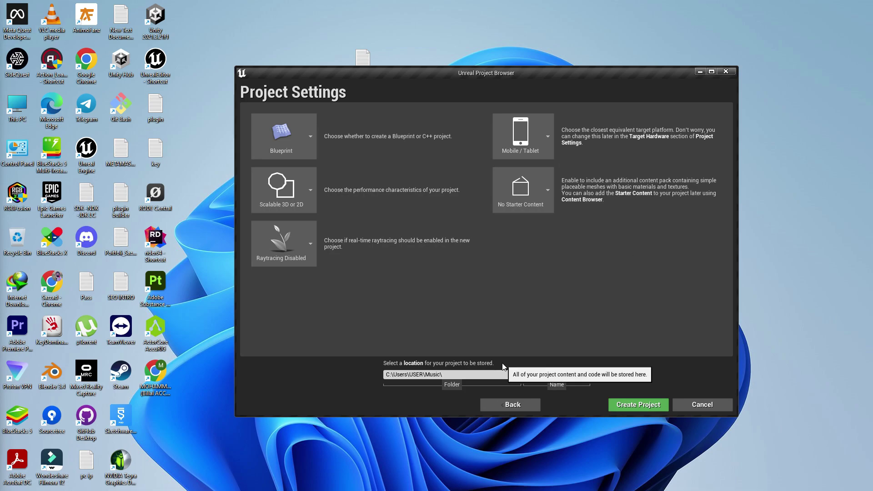
text(UE427_2)
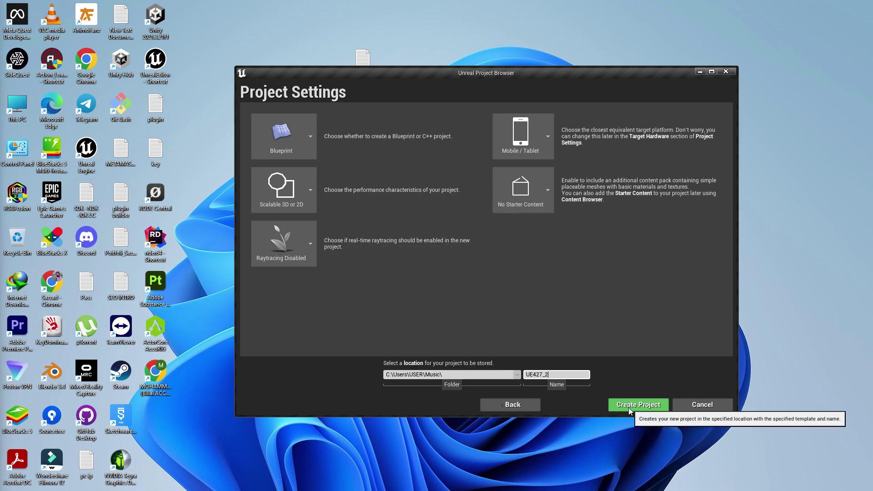
click(628, 408)
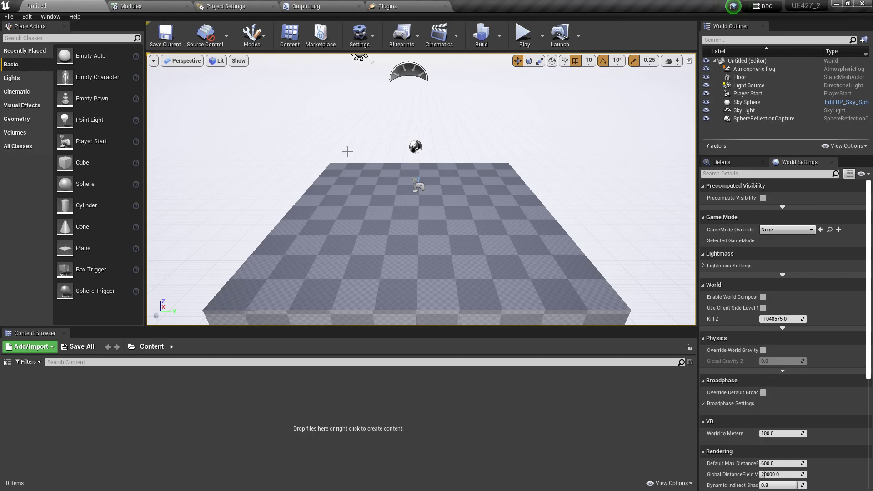
- Set the Windows platform's toolchain compiler version to Visual Studio 2022 in the project settings
mouse_move(447, 133)
right_down()
mouse_move(491, 134)
mouse_move(461, 131)
right_up()
click(236, 6)
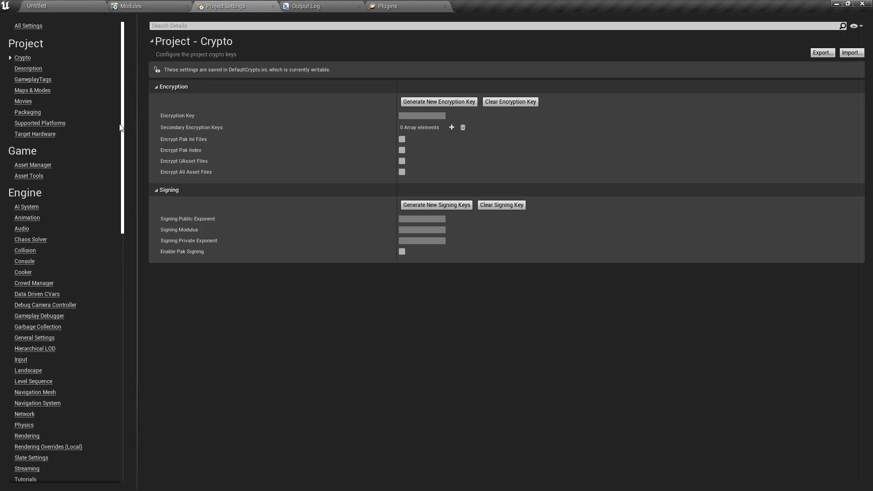
scroll(125, 137, down, 1)
drag(125, 135, 140, 429)
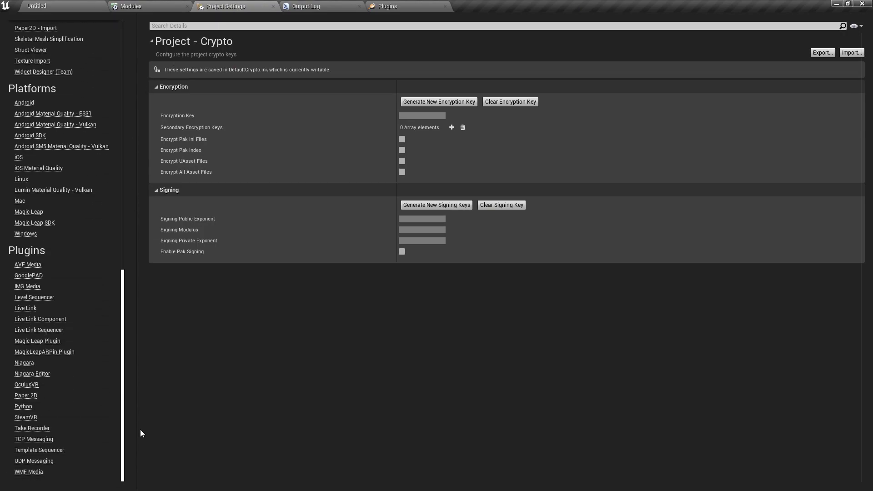
click(23, 234)
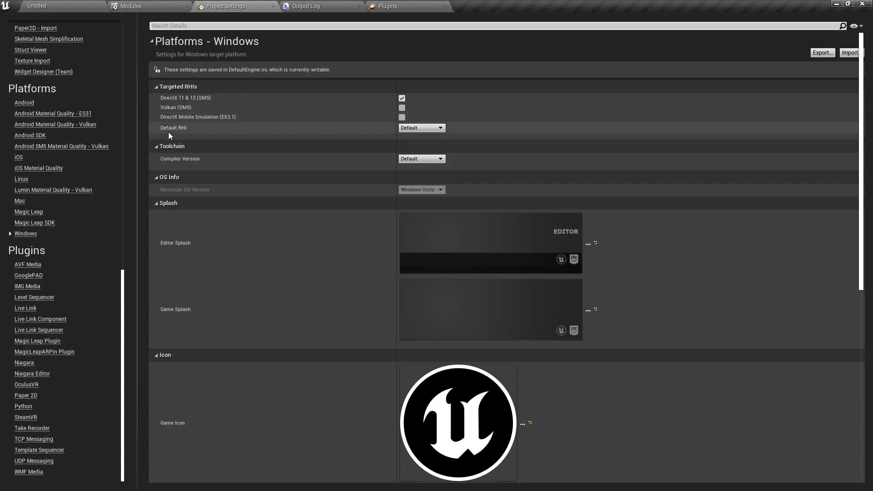
click(414, 128)
click(441, 129)
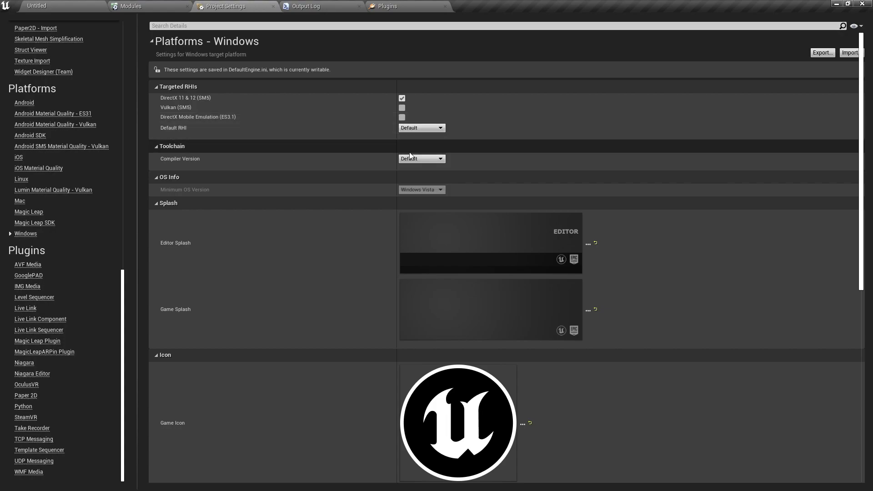
click(423, 159)
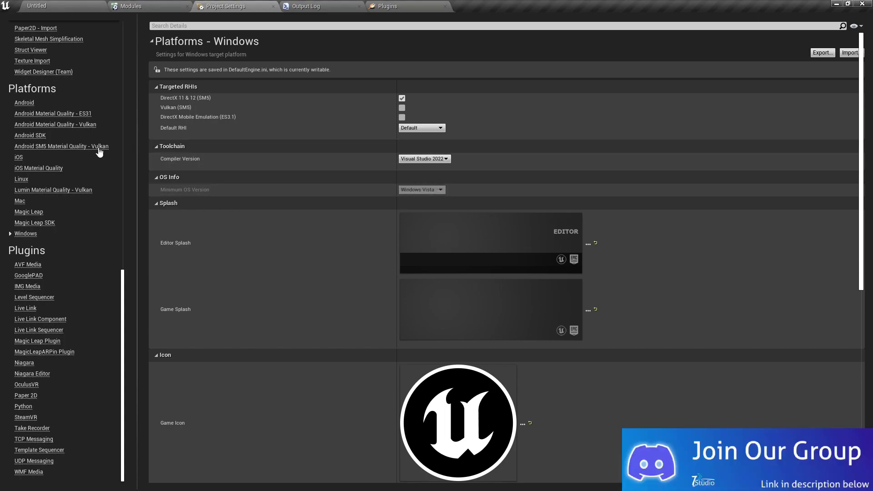
- Examine the project's Packaging settings, including the advanced packaging options
drag(124, 285, 115, 245)
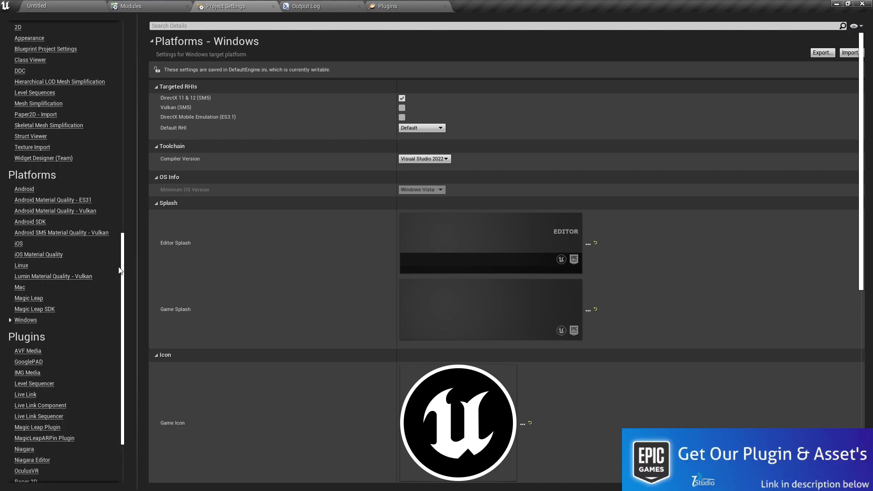
drag(121, 271, 134, 45)
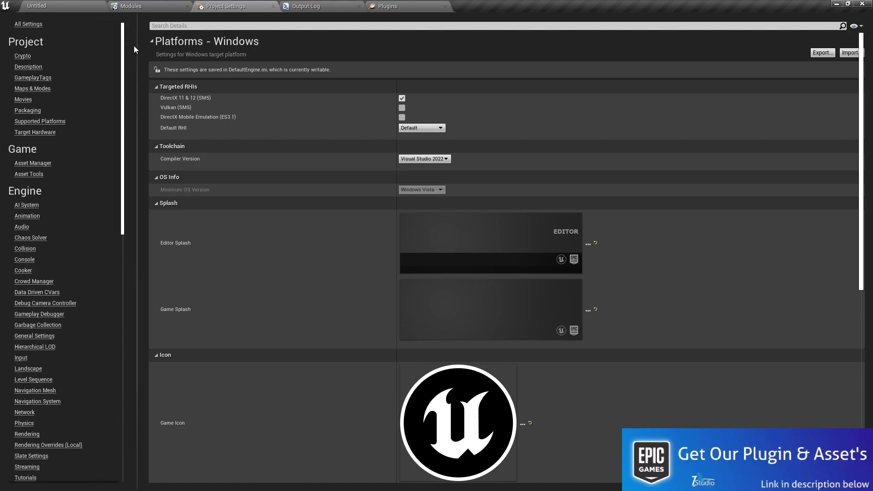
click(28, 113)
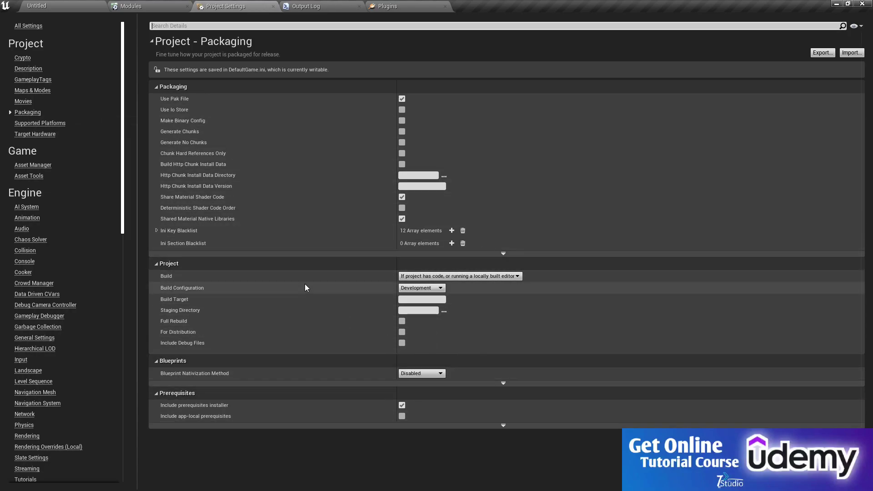
click(503, 253)
scroll(636, 282, down, 10)
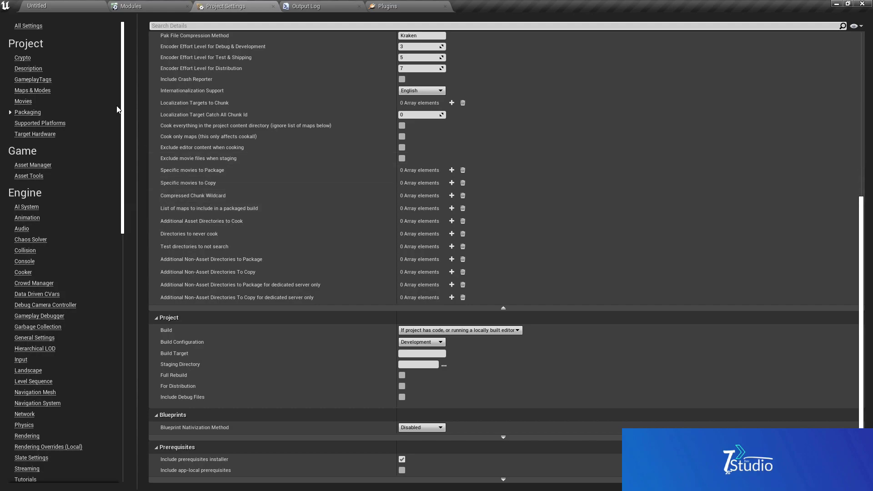
- Create a new level named L1 in the Content folder
click(59, 5)
right_click(141, 377)
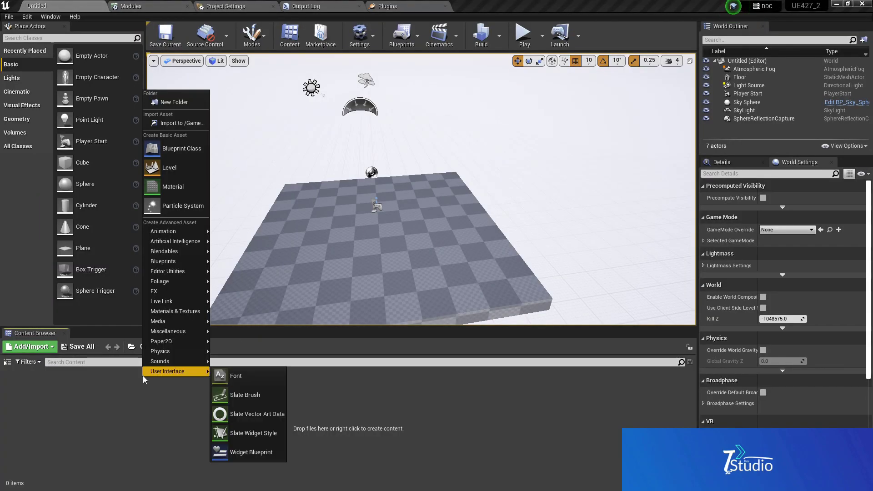
click(168, 164)
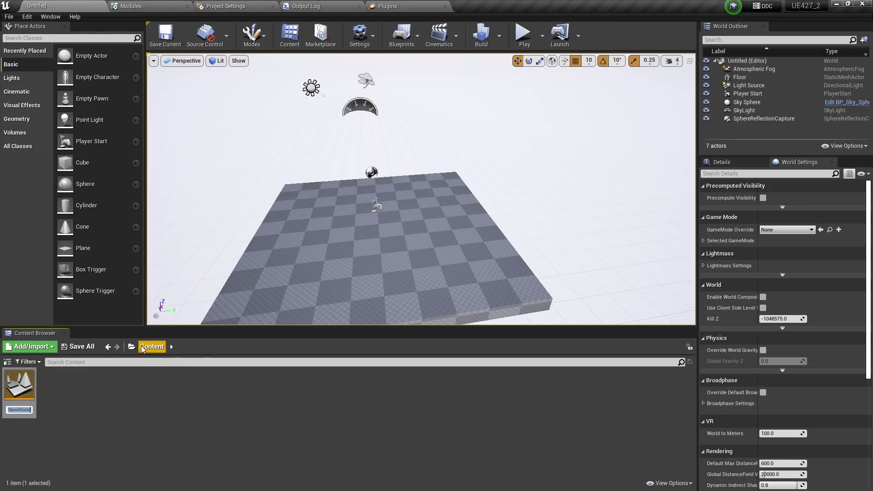
key(BackSpace)
text(L1)
key(Return)
- Create a second level named L2 in the Content folder and save the new levels
right_click(105, 396)
click(138, 187)
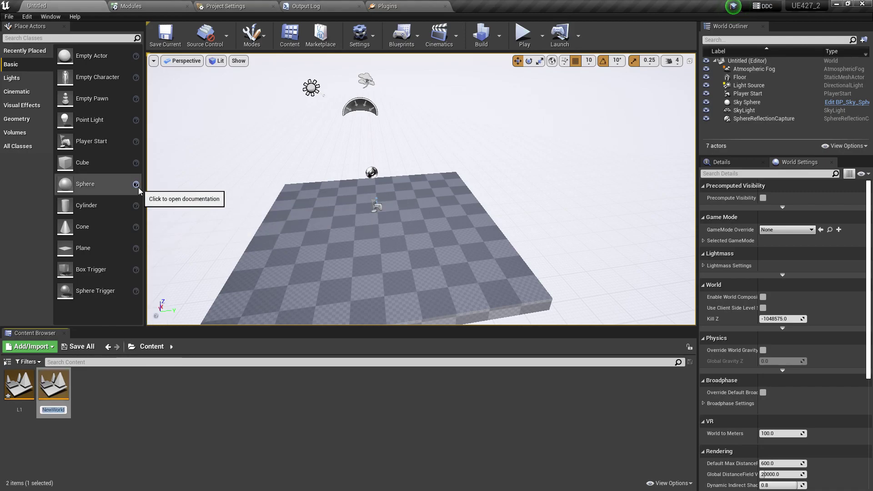
key(BackSpace)
text(L2)
key(Return)
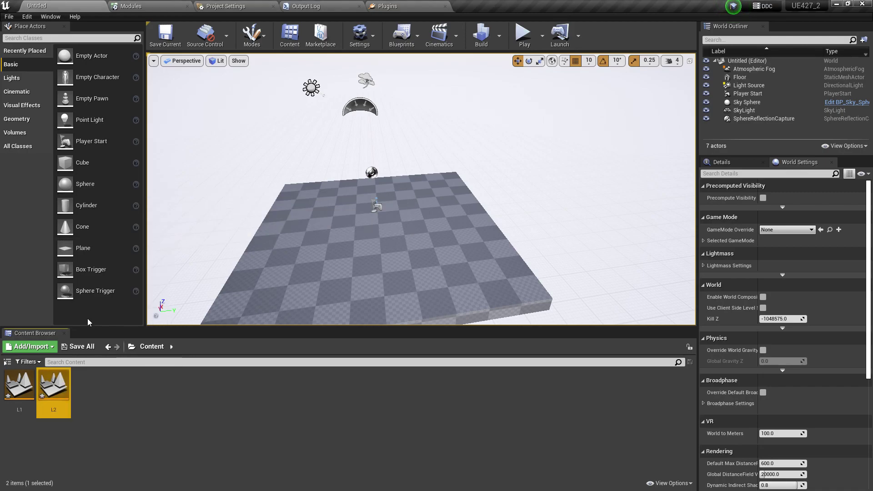
click(78, 346)
click(517, 333)
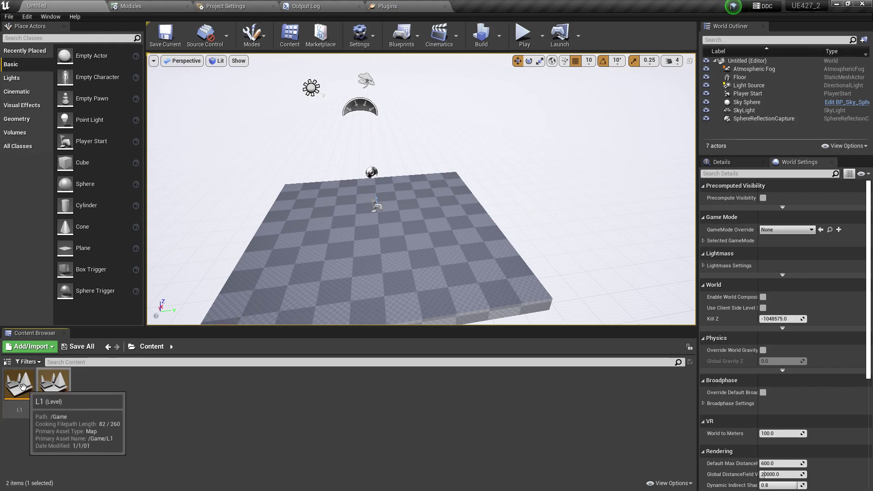
click(53, 381)
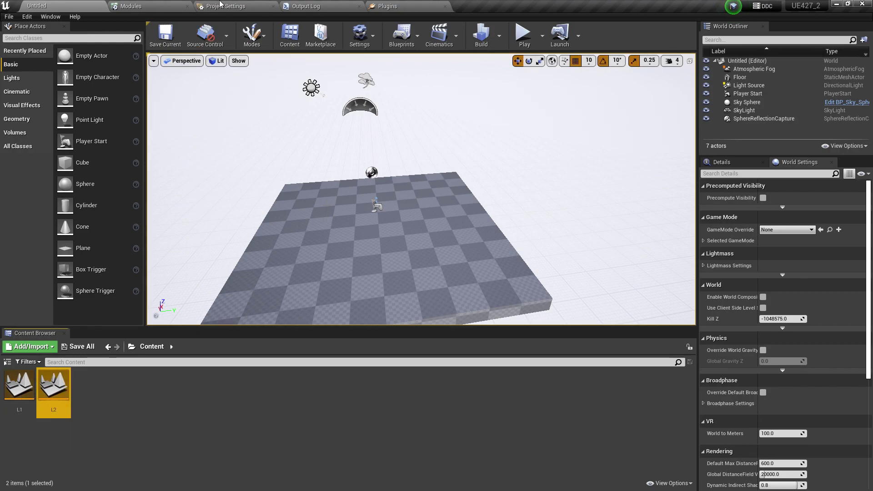
- Add L1.umap and L2.umap to the list of maps to include in a packaged build in the Packaging settings
click(220, 7)
click(30, 90)
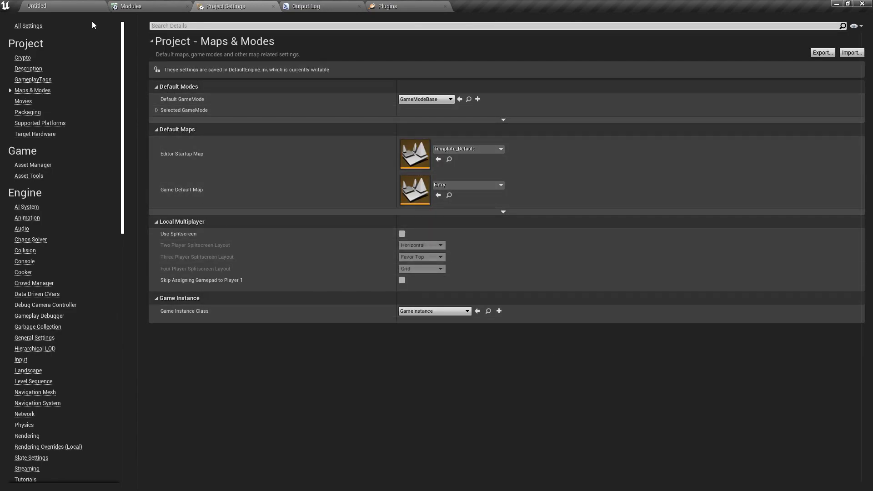
click(31, 112)
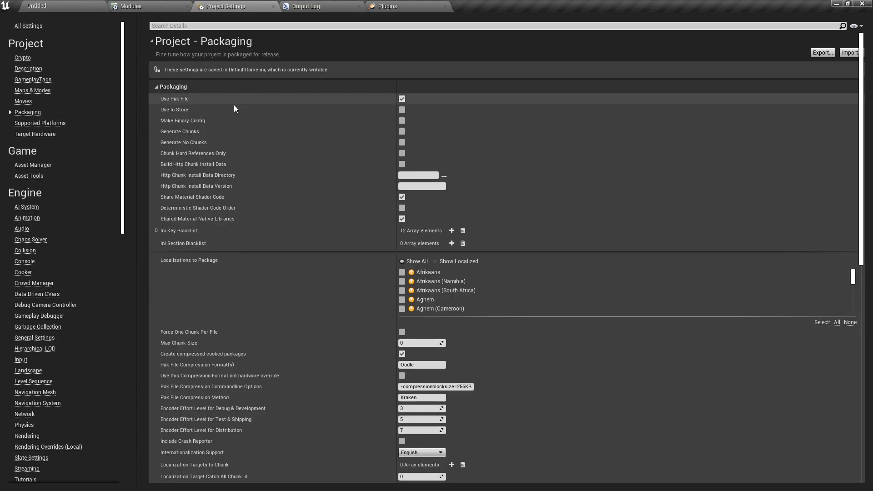
drag(861, 169, 861, 333)
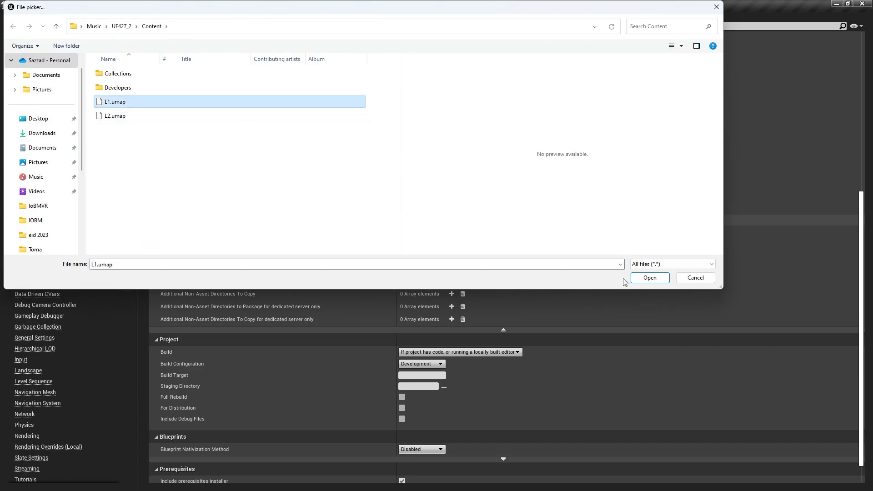
click(649, 278)
click(435, 232)
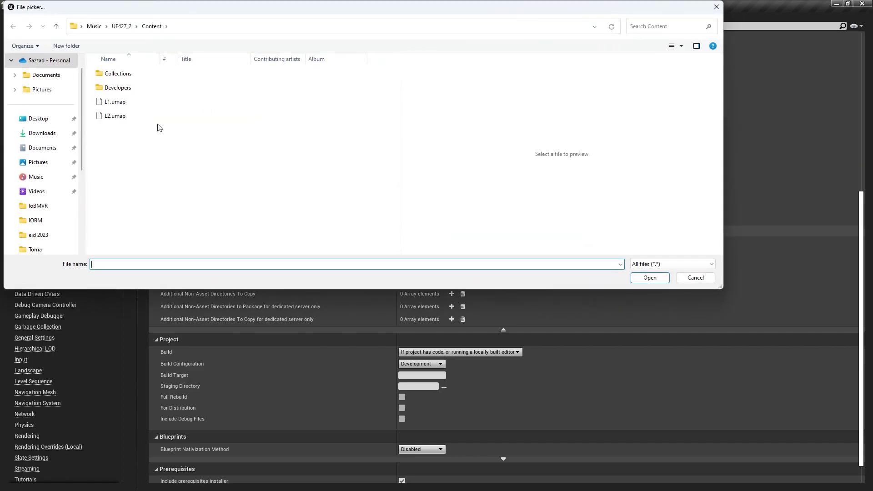
click(120, 116)
click(650, 278)
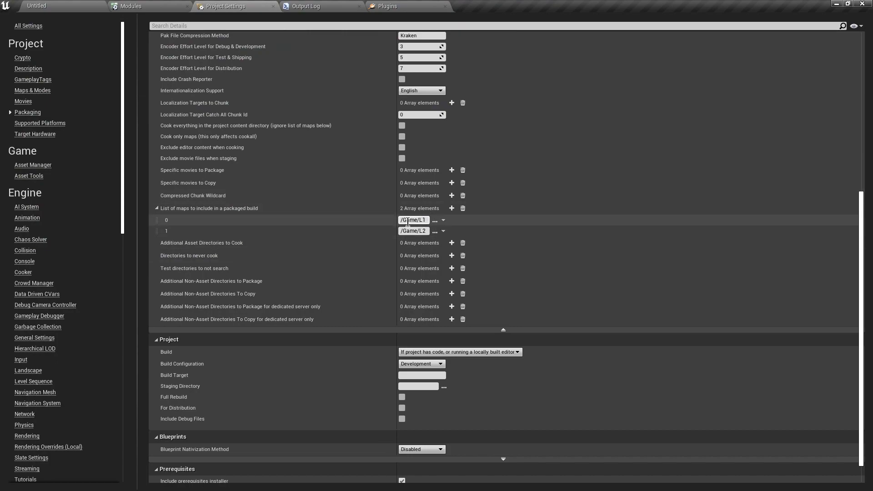
- Enable multithreaded lightmap encoding and multithreaded shadowmap encoding in the Editor Preferences
click(60, 6)
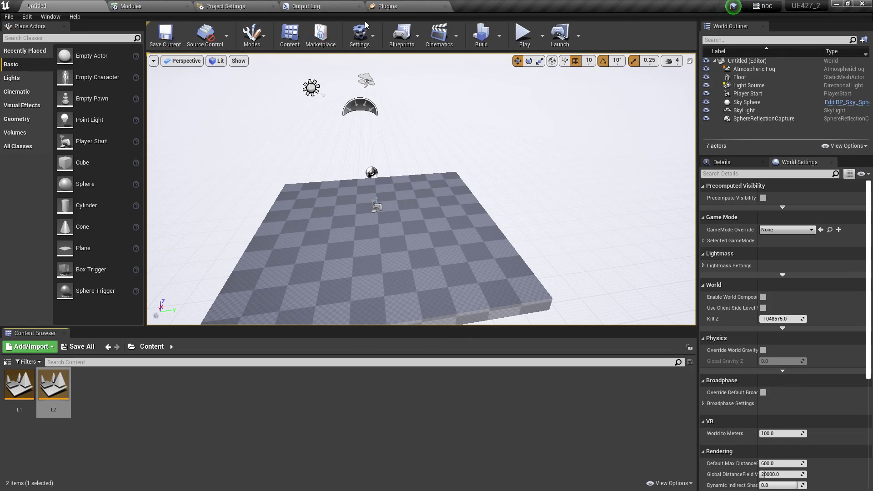
click(230, 5)
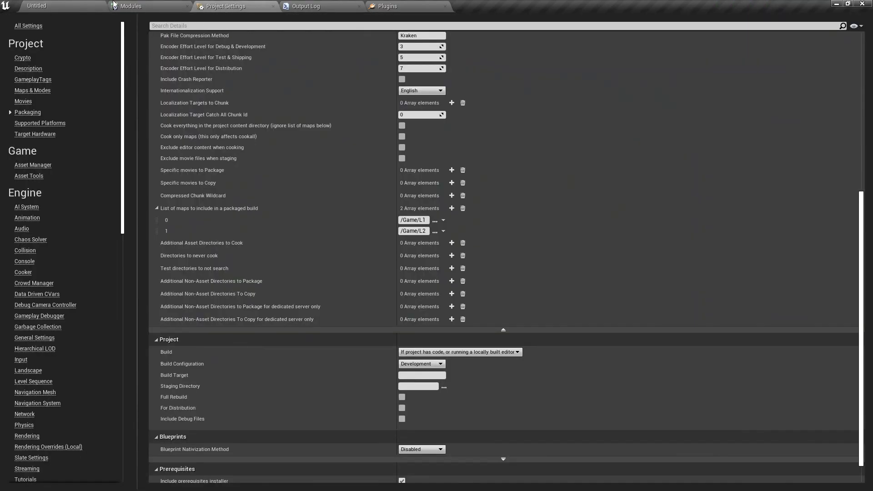
click(65, 5)
click(26, 18)
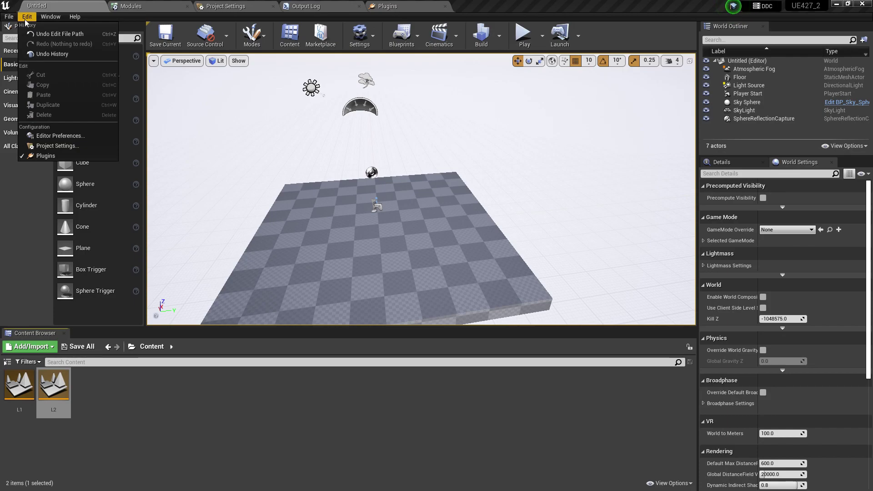
click(52, 135)
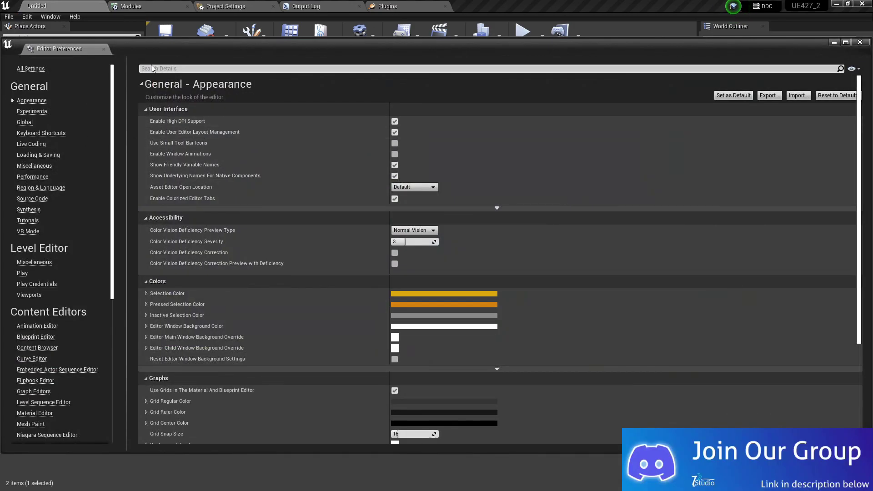
click(176, 70)
text(MUTI)
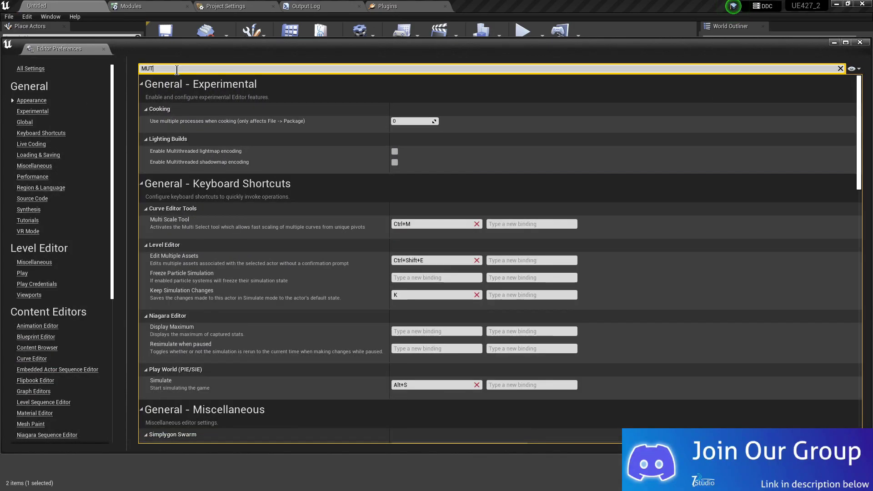
key(BackSpace)
key(BackSpace)
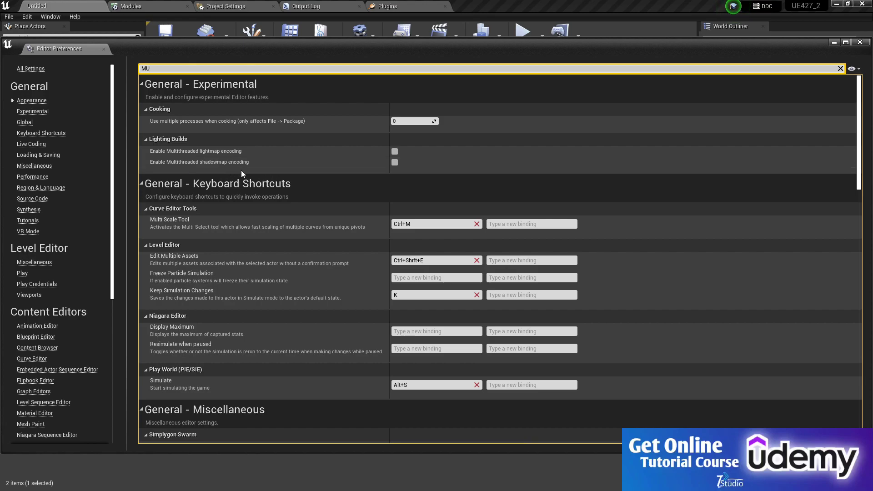
click(395, 163)
click(394, 152)
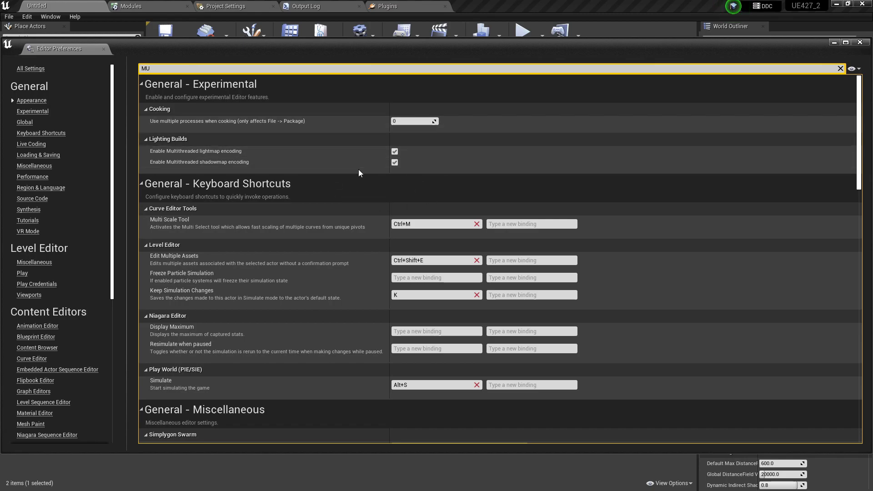
click(860, 42)
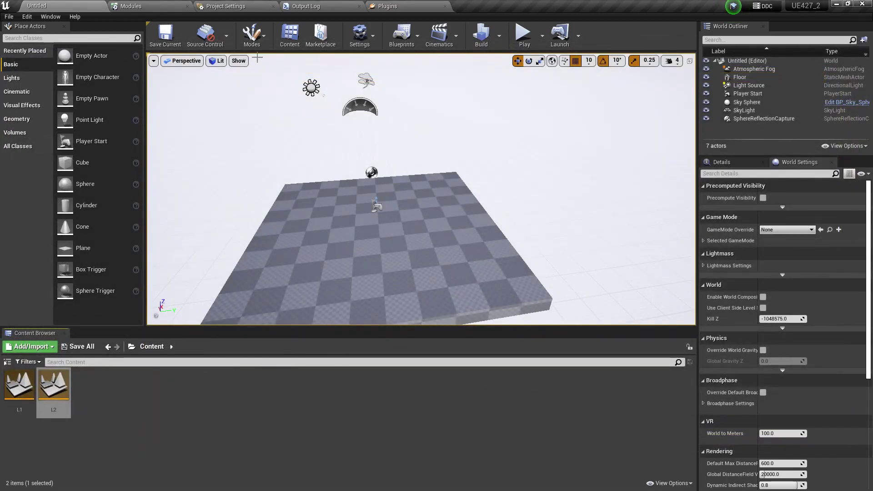
- Disable the SteamVR, OpenXR and Oculus VR plugins, along with the plugins that depend on OpenXR
click(411, 5)
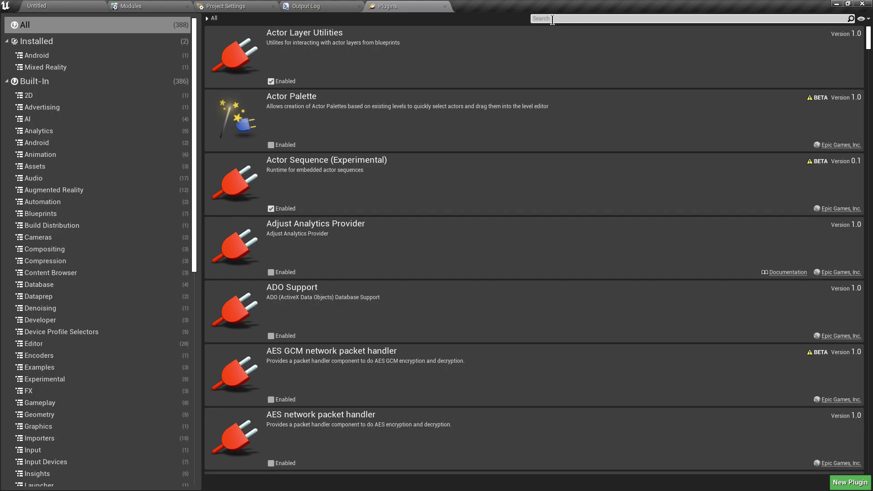
text(R)
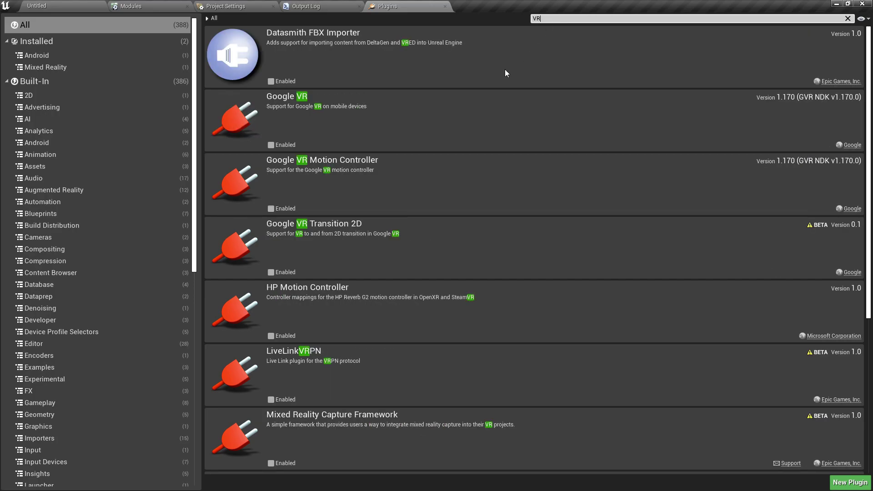
scroll(389, 255, down, 3)
scroll(430, 281, down, 2)
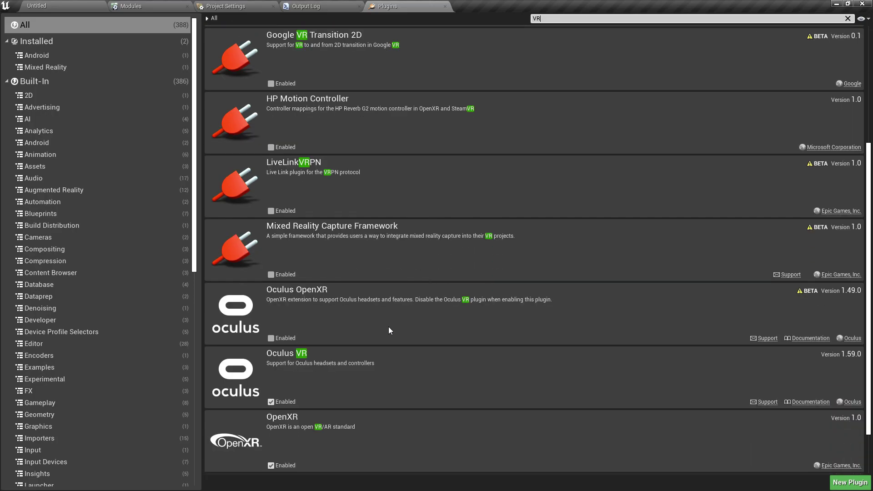
scroll(388, 326, down, 2)
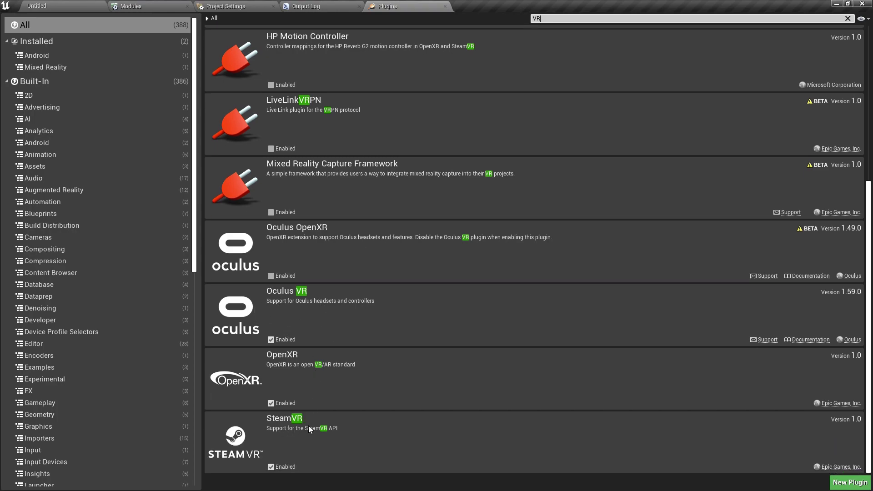
click(271, 467)
click(270, 403)
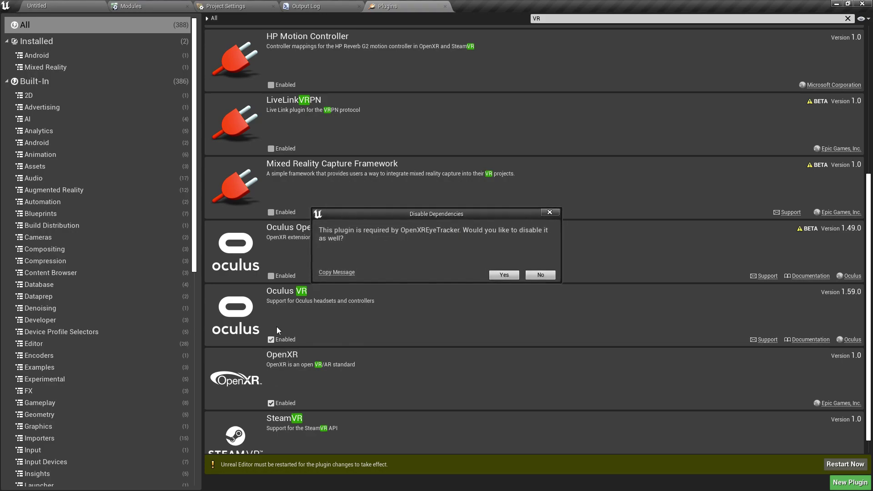
click(504, 275)
click(493, 275)
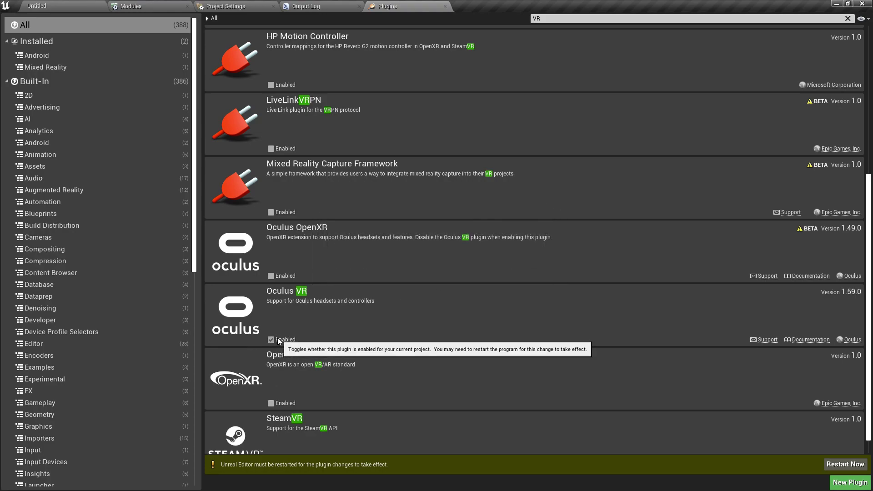
click(271, 339)
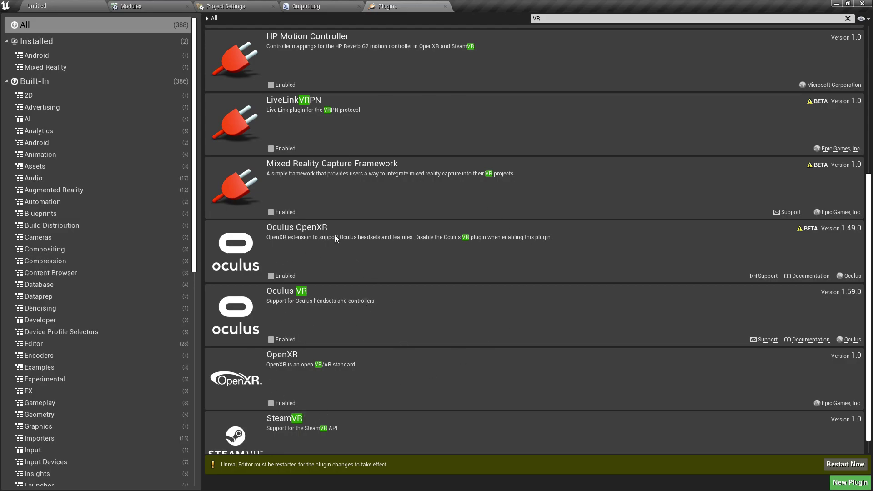
- Disable the IOS Device Profile Selector, Online Subsystem iOS, Oodle Data and Wizard for mobile packaging scenarios plugins
scroll(331, 335, up, 5)
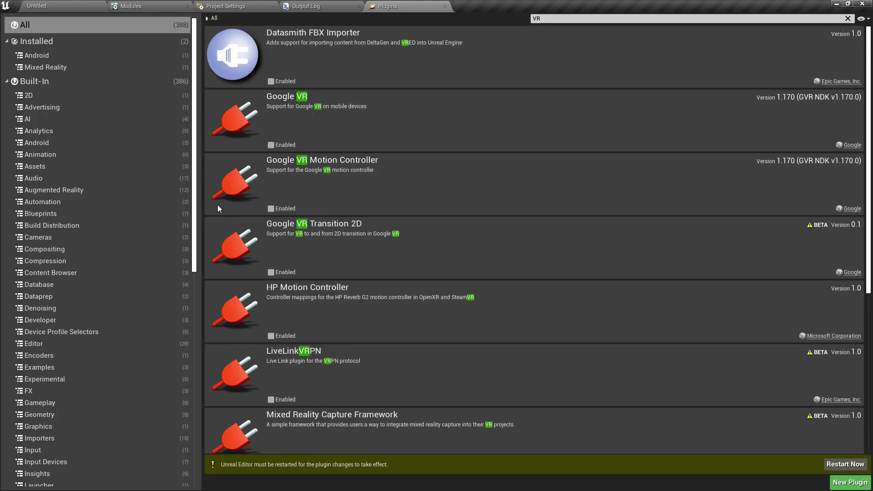
drag(194, 152, 186, 398)
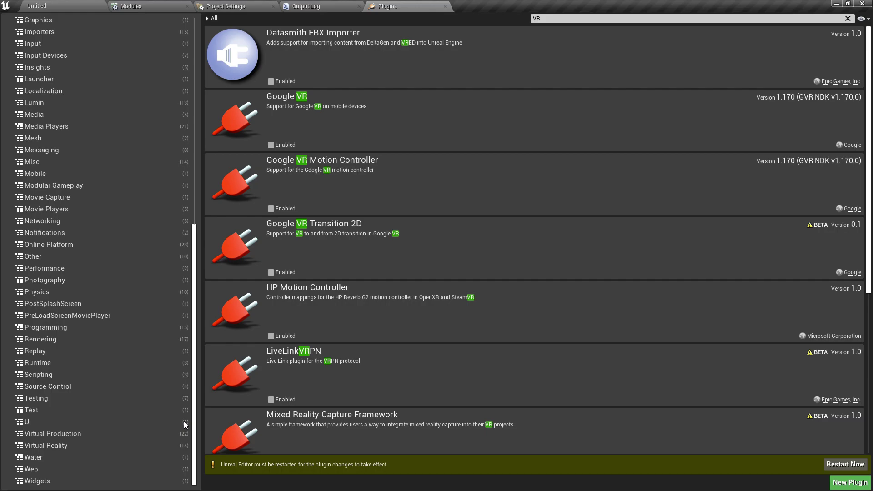
scroll(180, 356, up, 10)
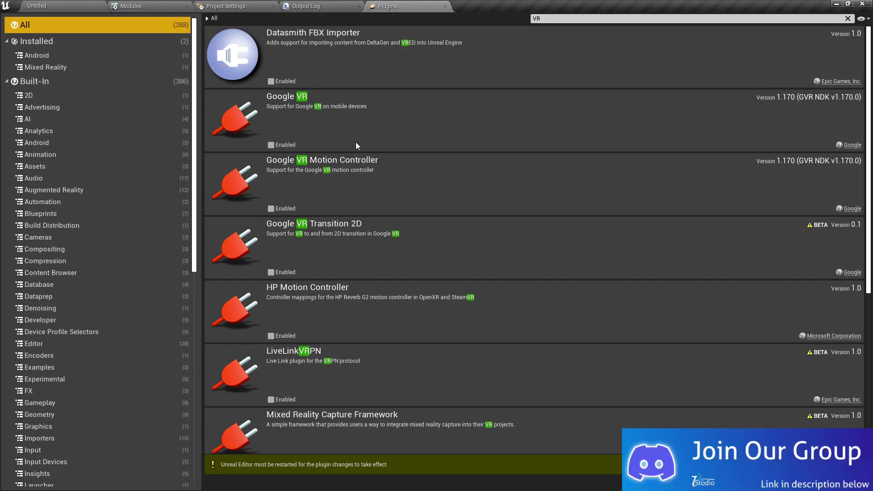
click(541, 18)
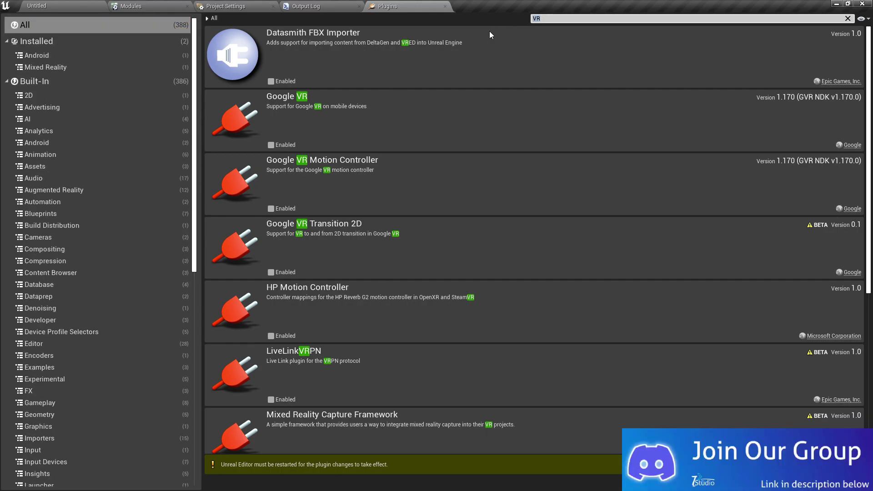
text(IOS)
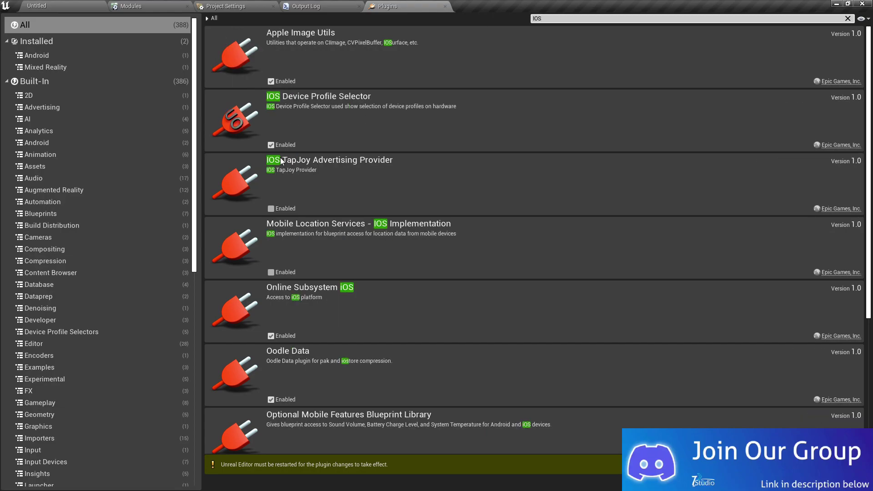
scroll(327, 293, down, 1)
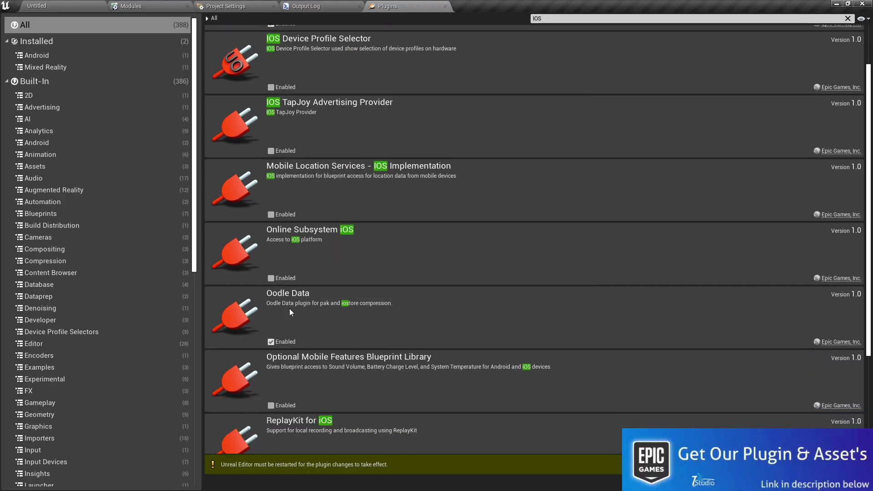
scroll(289, 308, down, 1)
click(271, 278)
scroll(310, 341, down, 1)
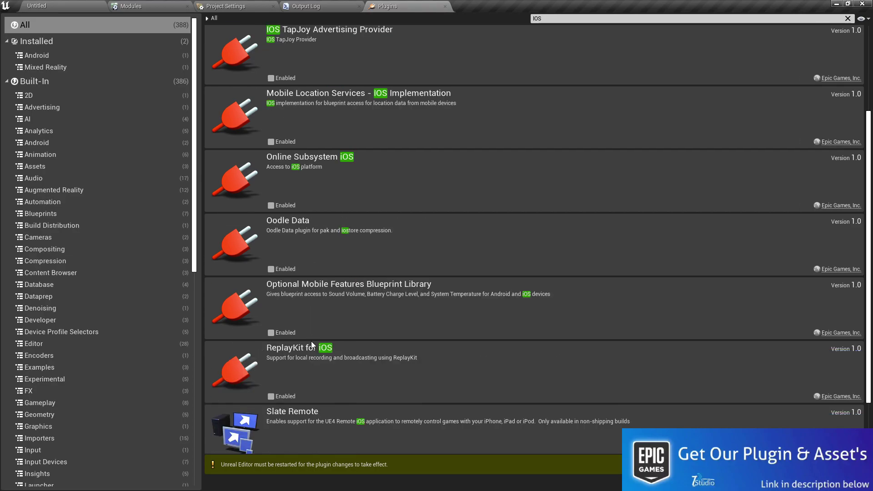
scroll(310, 341, down, 2)
click(272, 447)
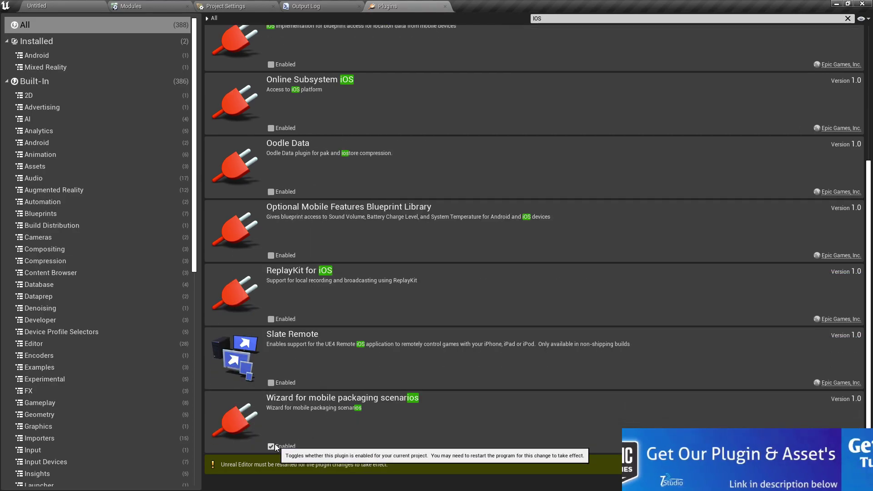
click(275, 446)
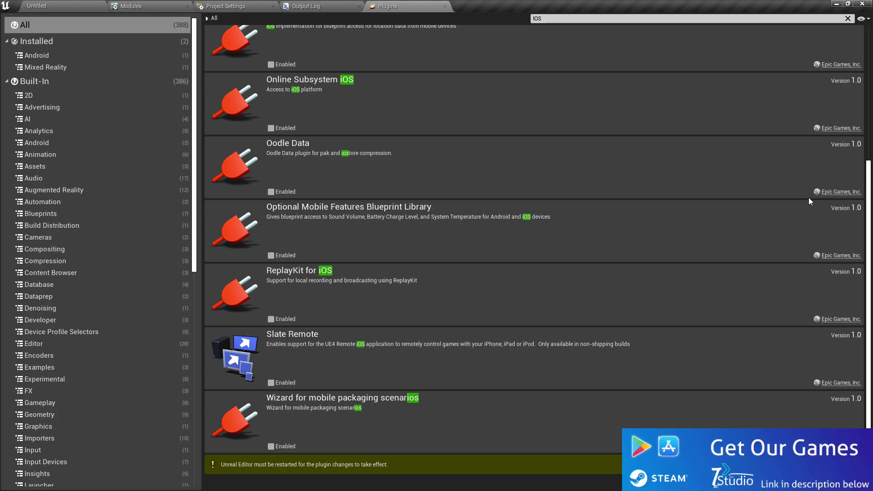
- Set the Editor Startup Map to L1 in the project's Maps & Modes settings
click(250, 8)
click(33, 90)
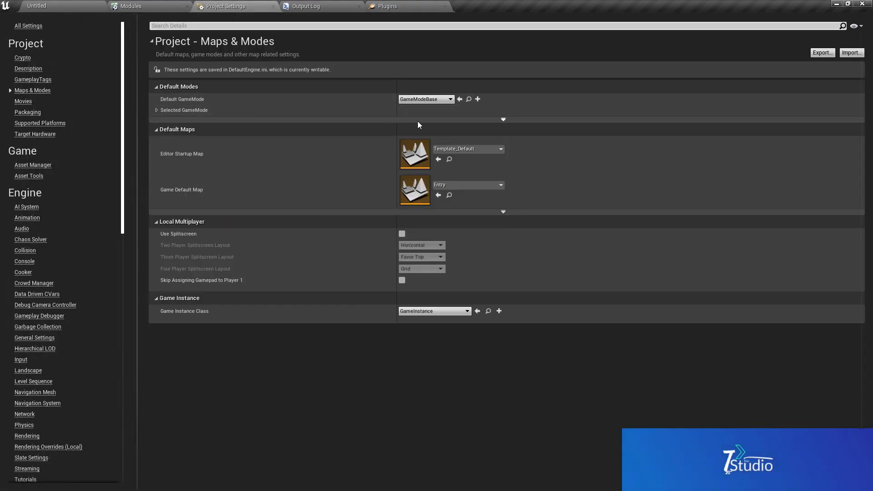
click(461, 150)
click(477, 246)
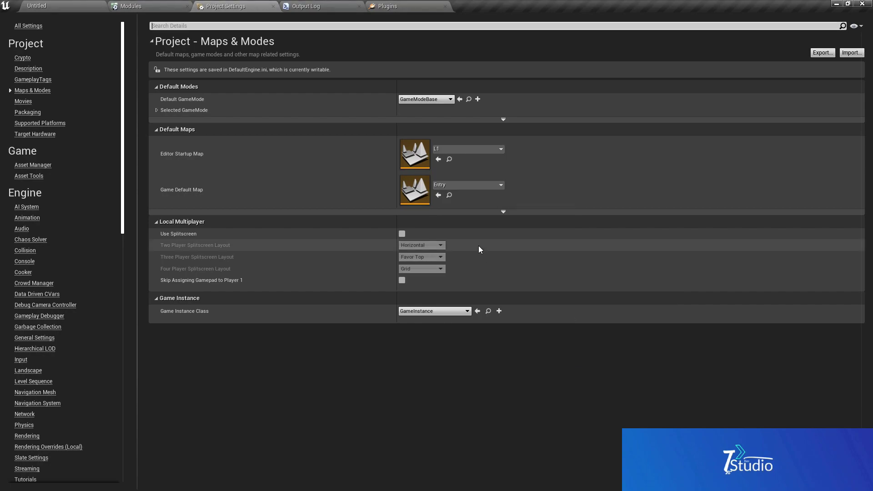
- Set the Game Default Map to L1 in the project's Maps & Modes settings
click(437, 185)
click(475, 289)
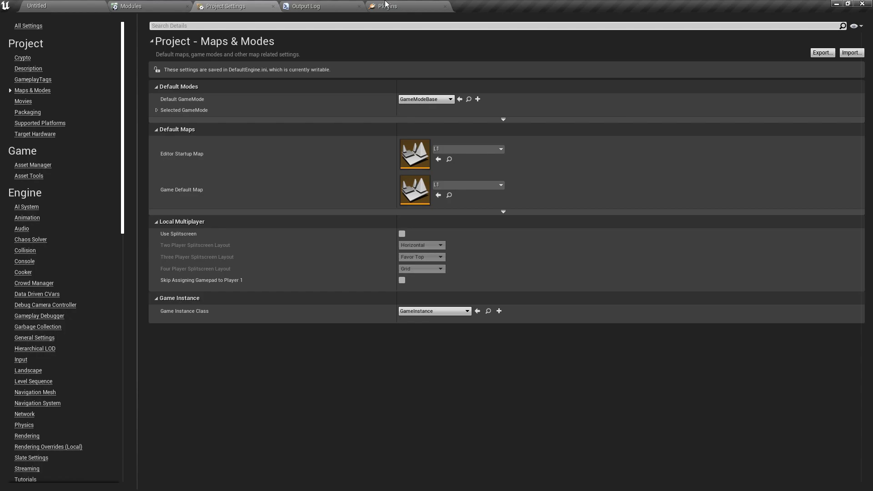
click(426, 4)
- Place a Cube actor on the floor near its far corner in the untitled level and inspect it up close
click(83, 7)
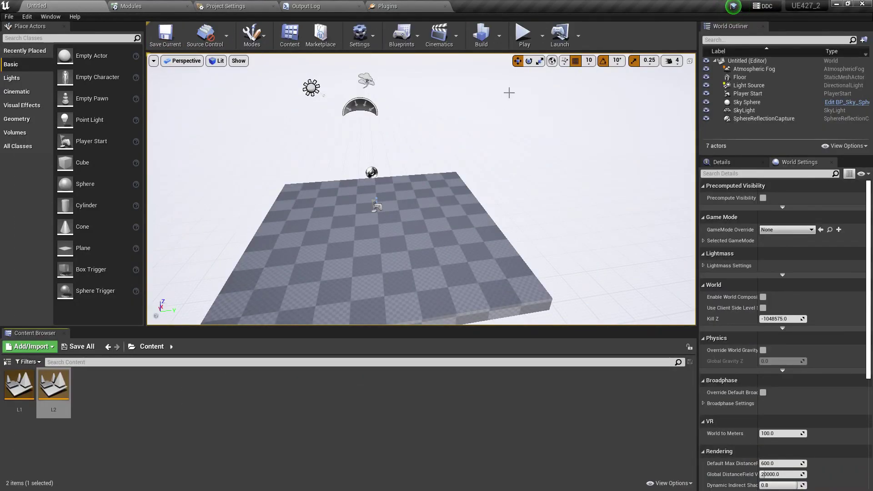
right_drag(509, 92, 173, 128)
drag(82, 162, 318, 171)
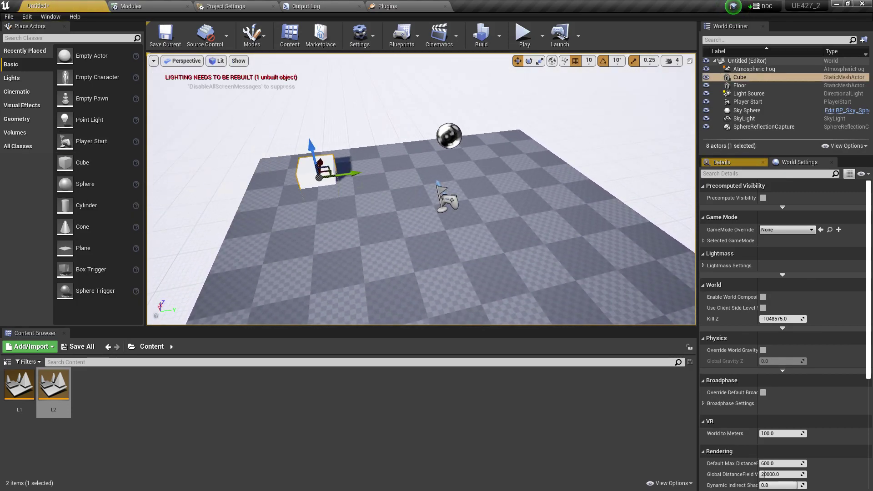
key(f)
right_drag(318, 171, 304, 177)
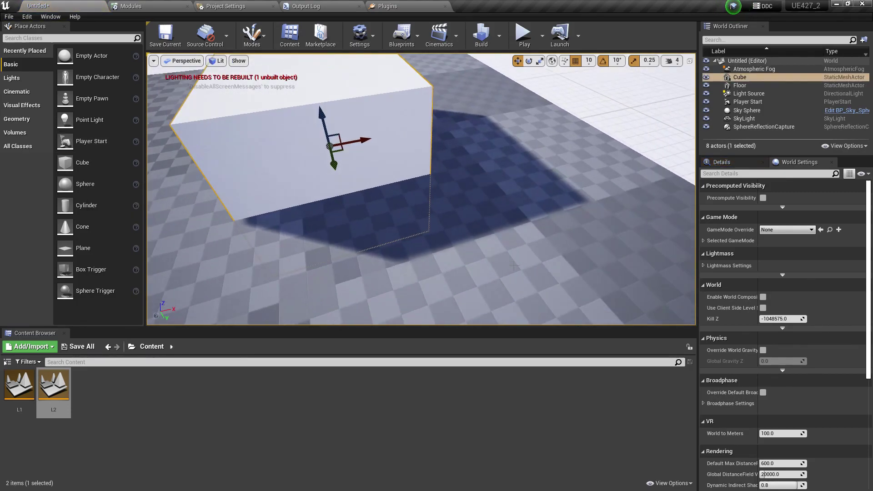
right_drag(393, 206, 409, 167)
click(501, 150)
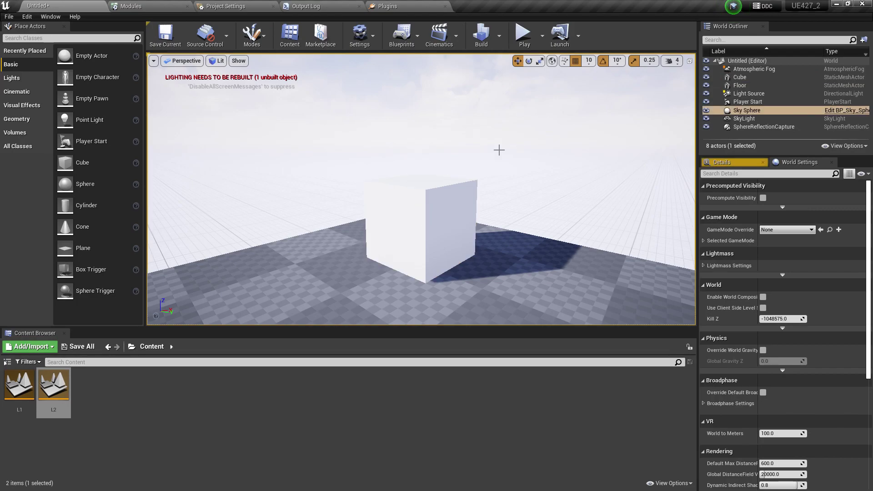
mouse_move(501, 150)
right_down()
mouse_move(477, 152)
mouse_move(503, 150)
right_up()
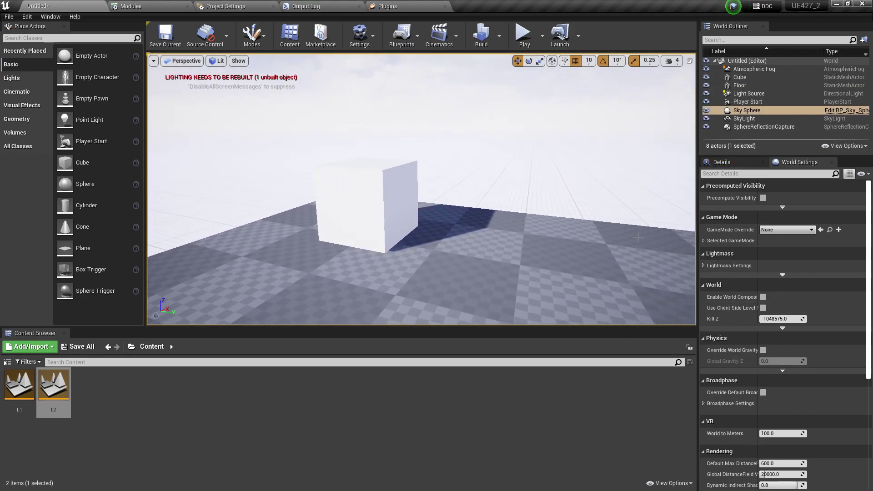
- Restart the editor to apply the plugin changes, saving the untitled level over L1 in the Content folder
click(388, 6)
click(834, 460)
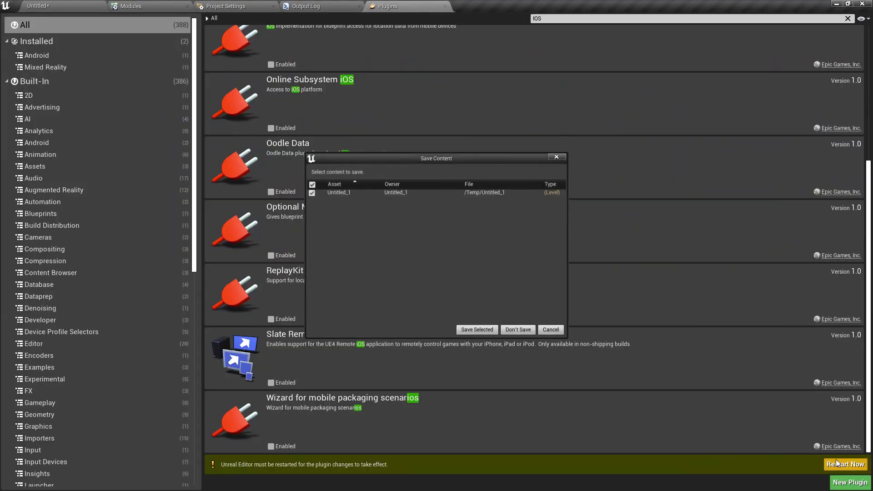
click(486, 339)
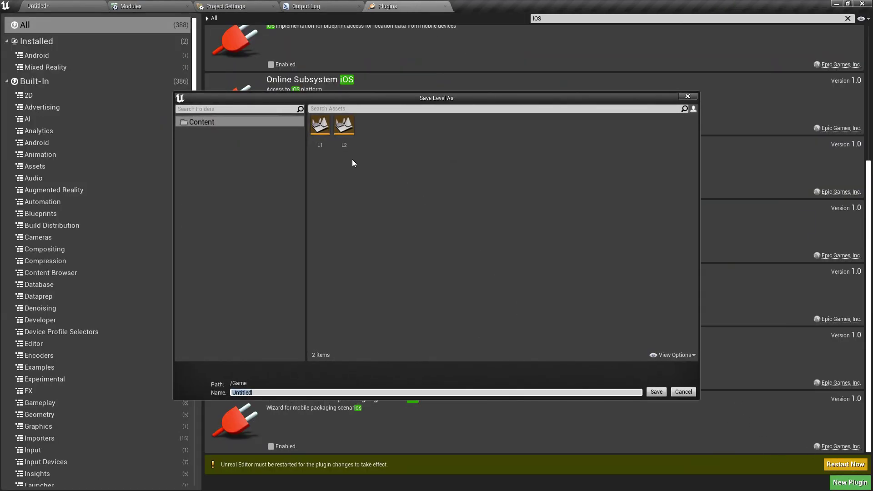
click(327, 142)
click(657, 392)
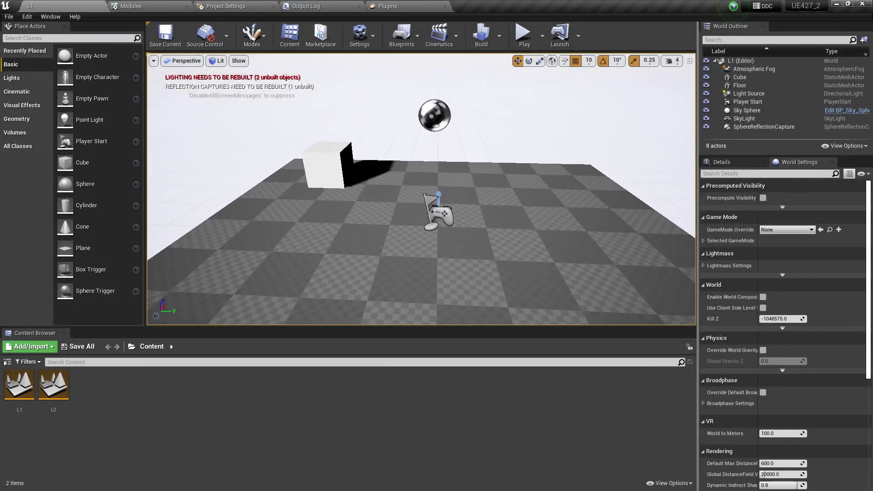
- Switch the editor's preview rendering level to Android ES 3.1
right_drag(421, 189, 421, 189)
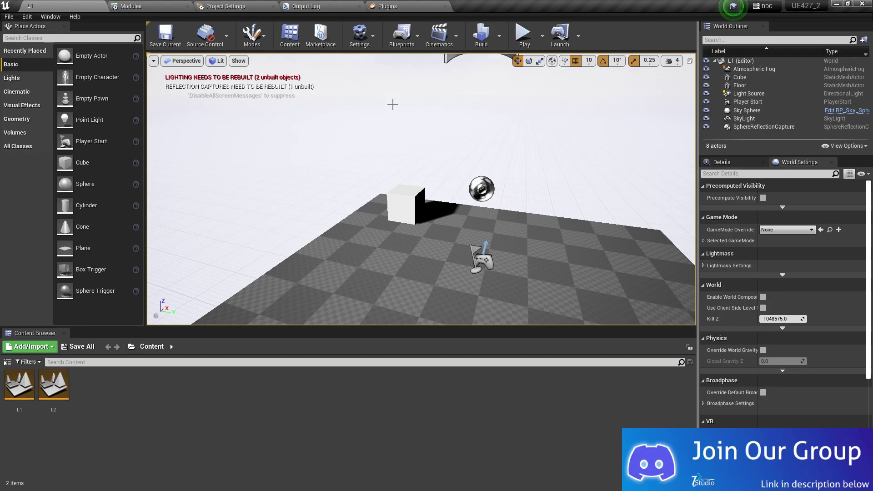
click(359, 34)
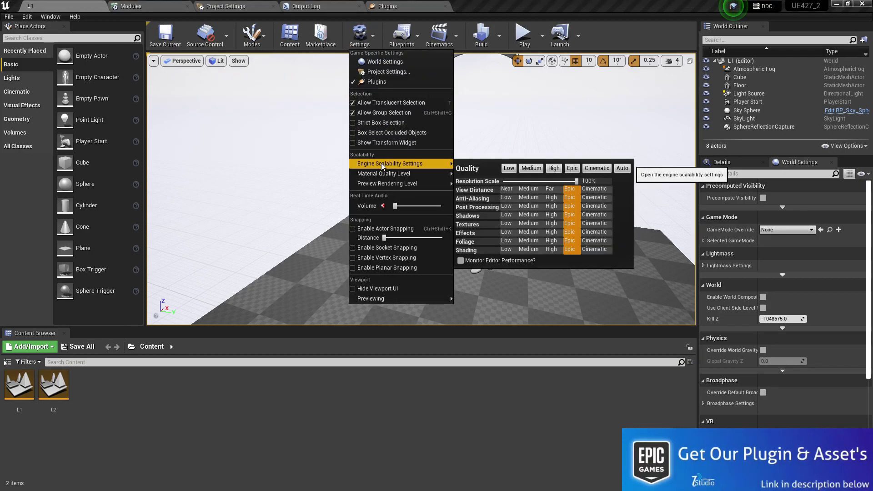
mouse_move(367, 183)
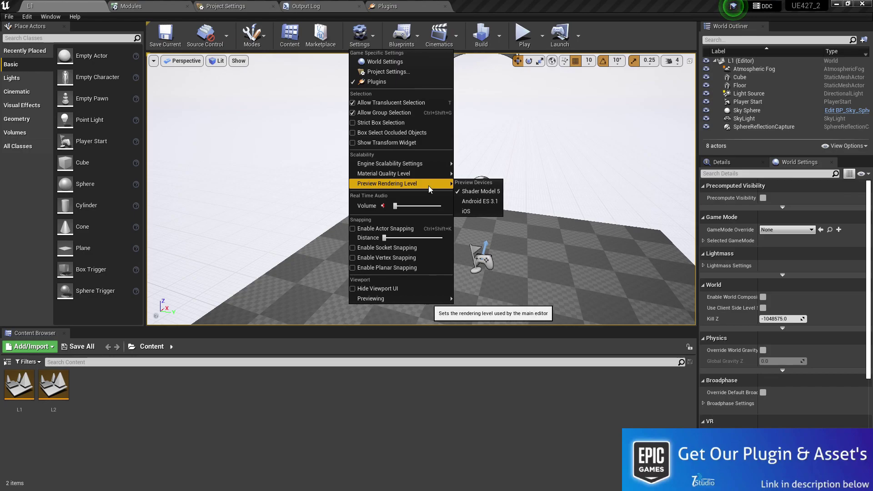
click(489, 201)
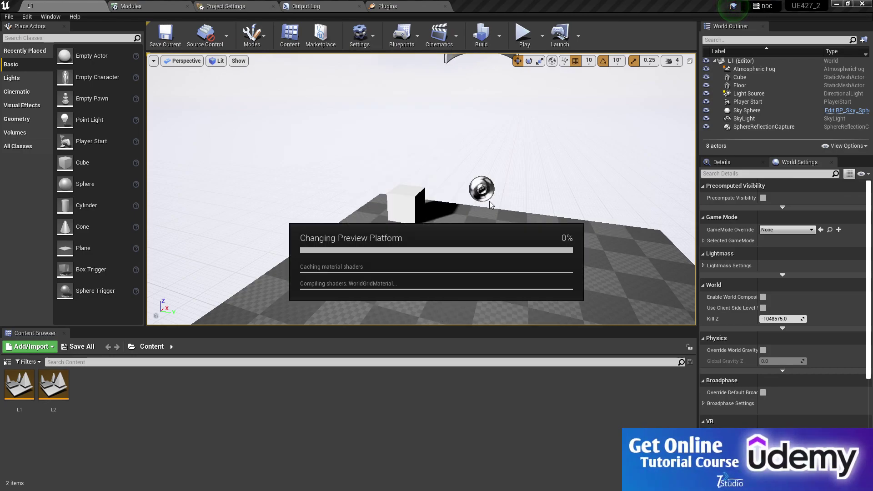